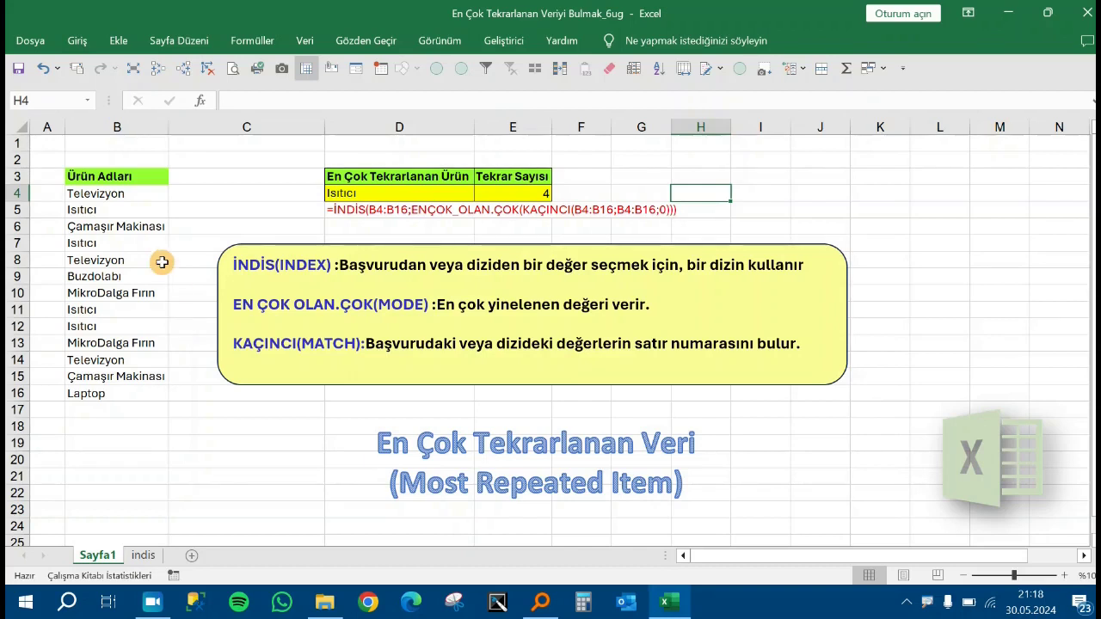
- Look over cells on Sayfa1, then switch to the indis sheet and inspect its I column
{"action": "left_click", "coordinate": [252, 228]}
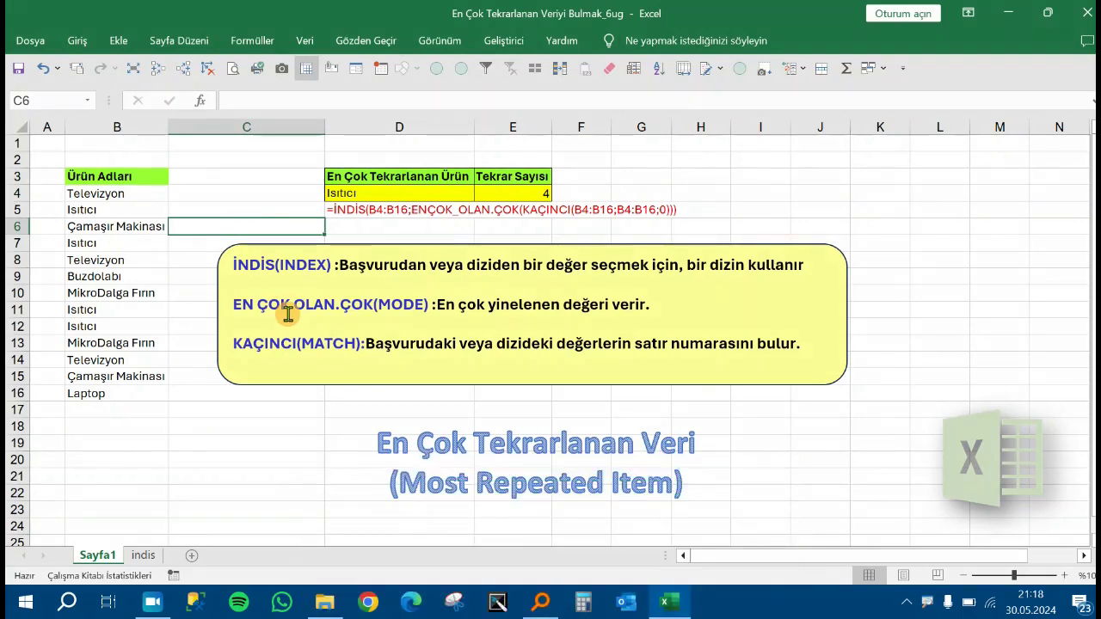
{"action": "left_click", "coordinate": [469, 230]}
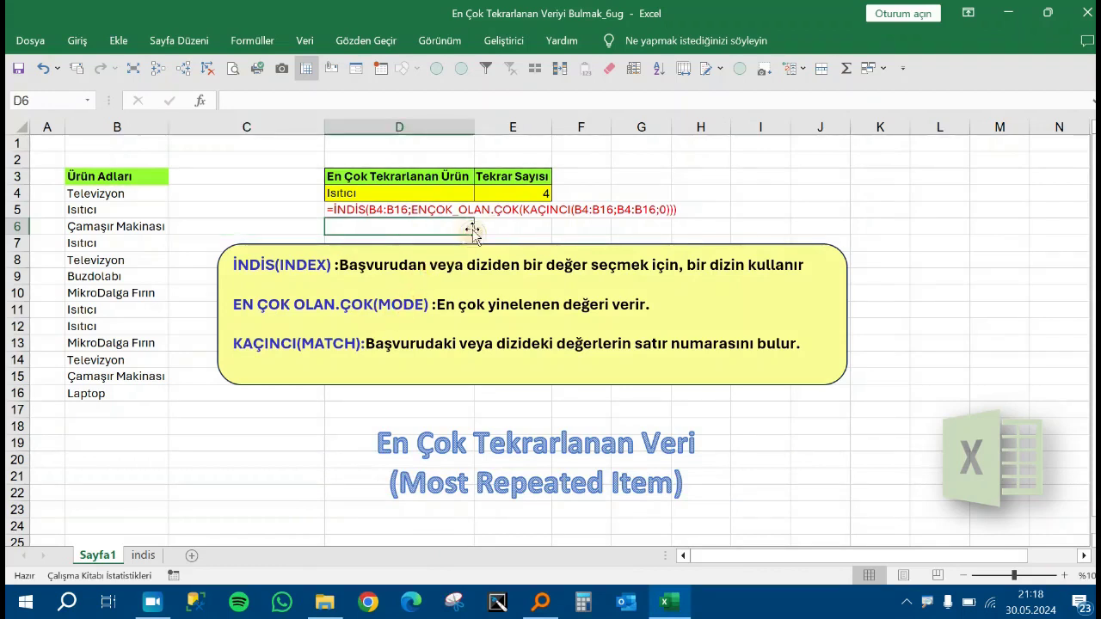
{"action": "left_click", "coordinate": [531, 231]}
{"action": "left_click", "coordinate": [264, 189]}
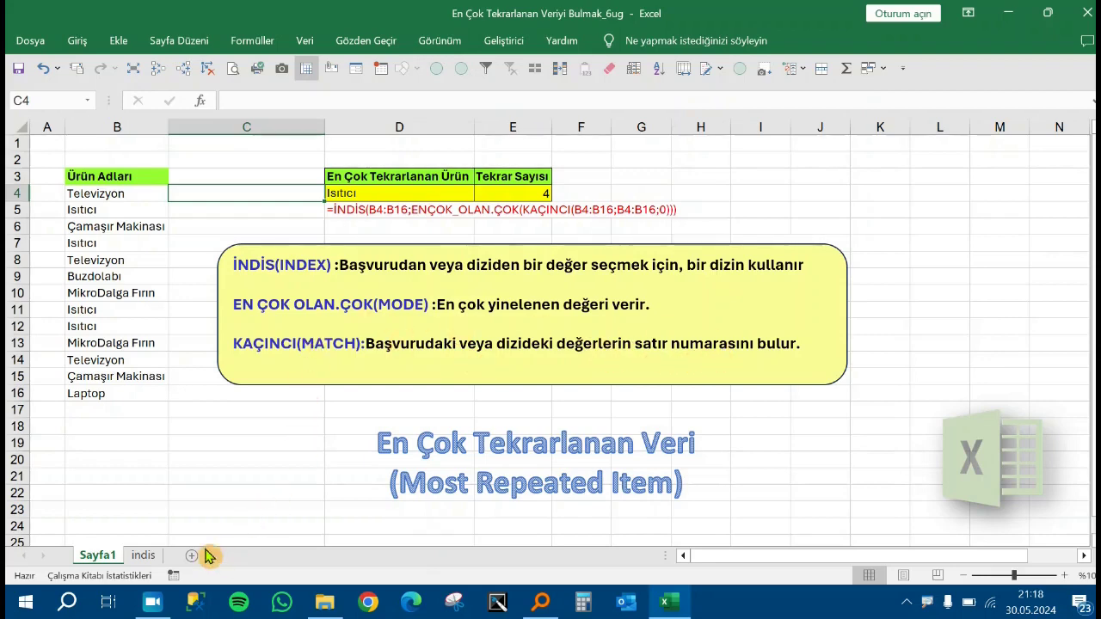
{"action": "left_click", "coordinate": [144, 556]}
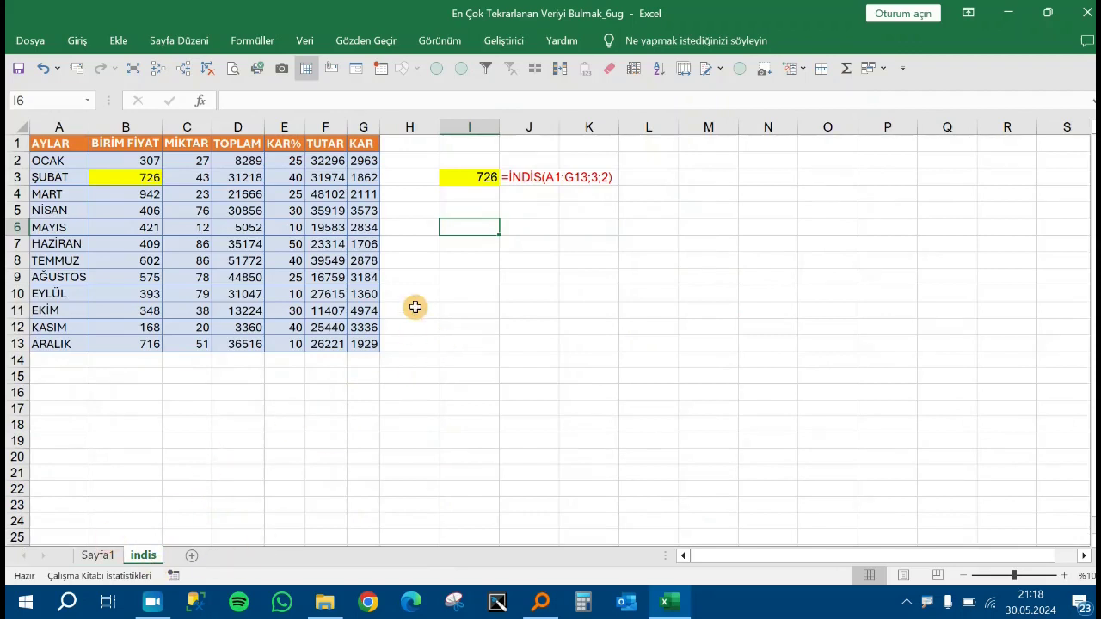
{"action": "left_click", "coordinate": [430, 282]}
{"action": "left_click", "coordinate": [478, 229]}
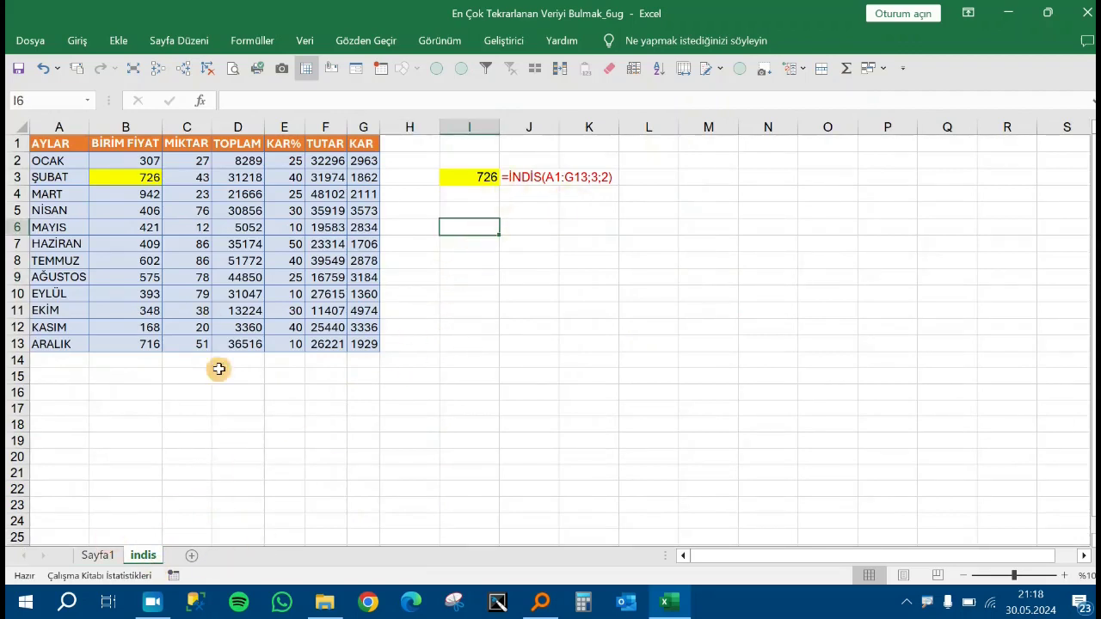
{"action": "left_click", "coordinate": [469, 213]}
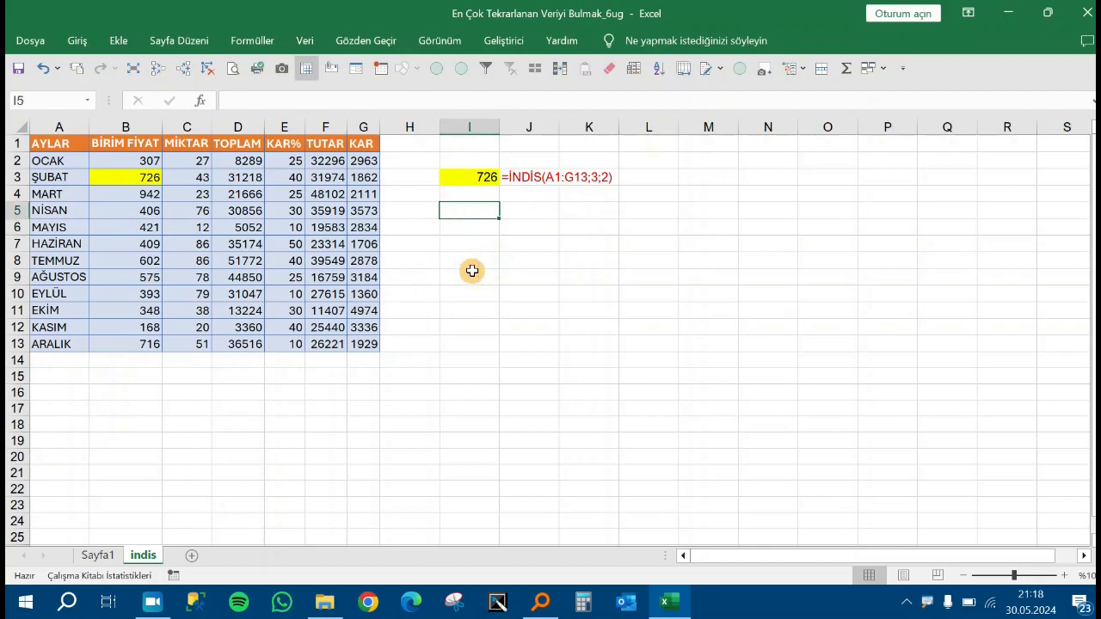
- Back on the indis sheet, delete the İNDİS example formula from cell I3
{"action": "left_click", "coordinate": [80, 559]}
{"action": "left_click", "coordinate": [143, 556]}
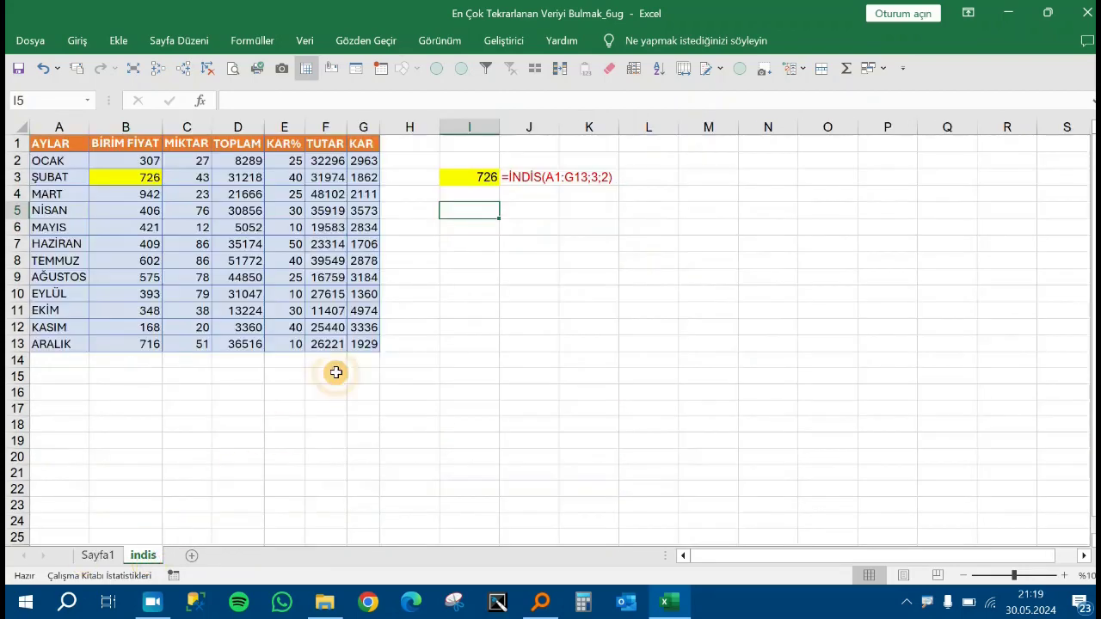
{"action": "key", "text": "Up"}
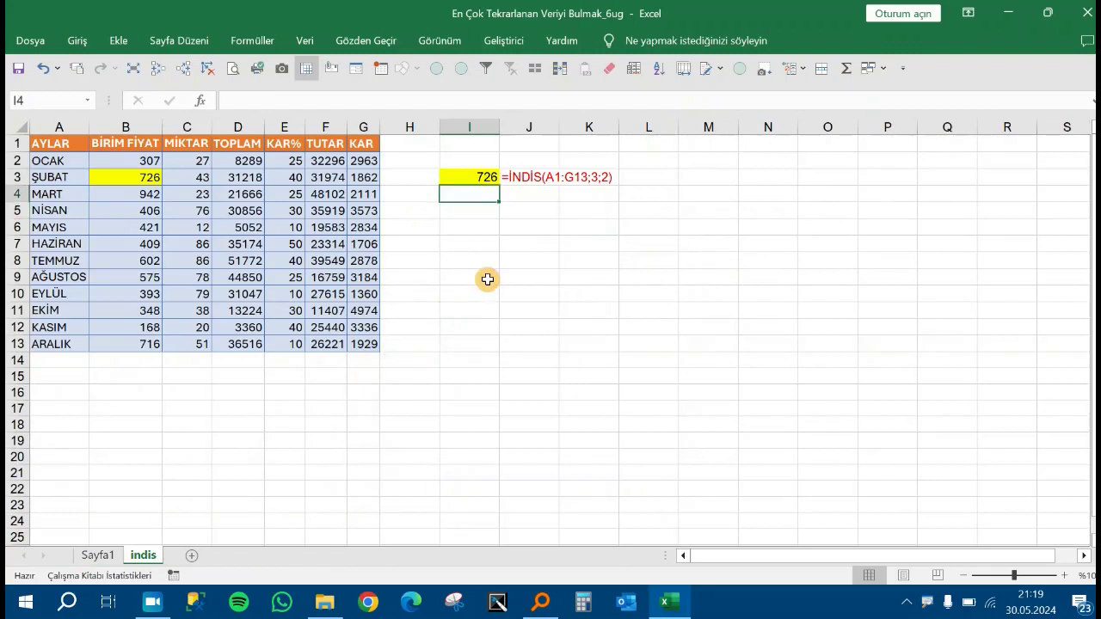
{"action": "key", "text": "Up"}
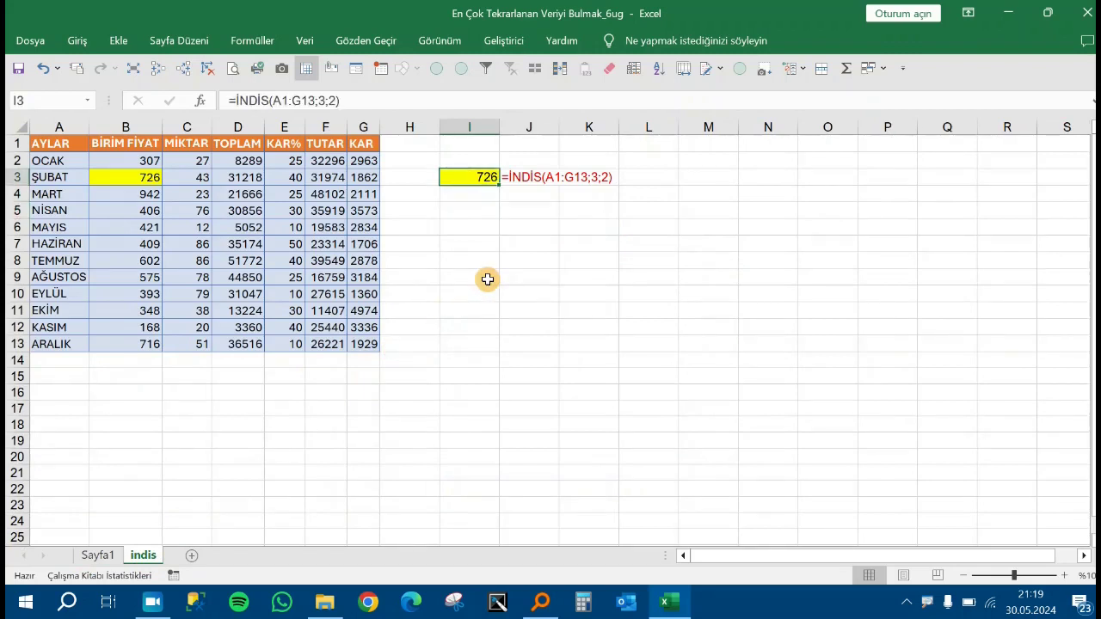
{"action": "key", "text": "Delete"}
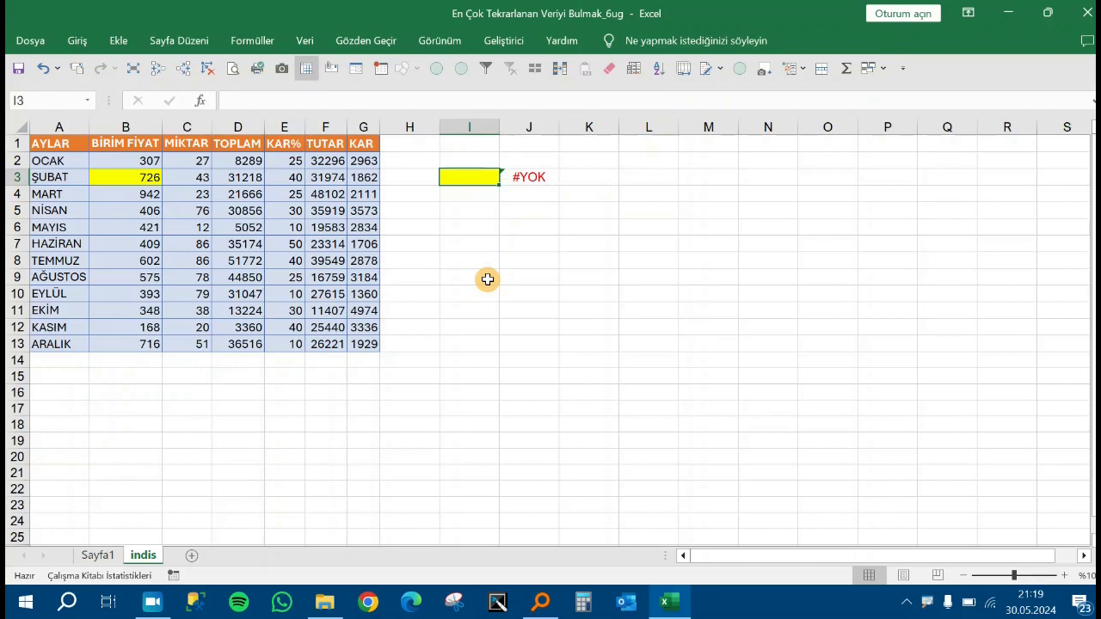
- Step across the row 3 table values and return to cell I3
{"action": "key", "text": "Left"}
{"action": "key", "text": "Left"}
{"action": "key", "text": "Left"}
{"action": "key", "text": "Left"}
{"action": "key", "text": "Left"}
{"action": "key", "text": "Left"}
{"action": "key", "text": "Right"}
{"action": "key", "text": "Right"}
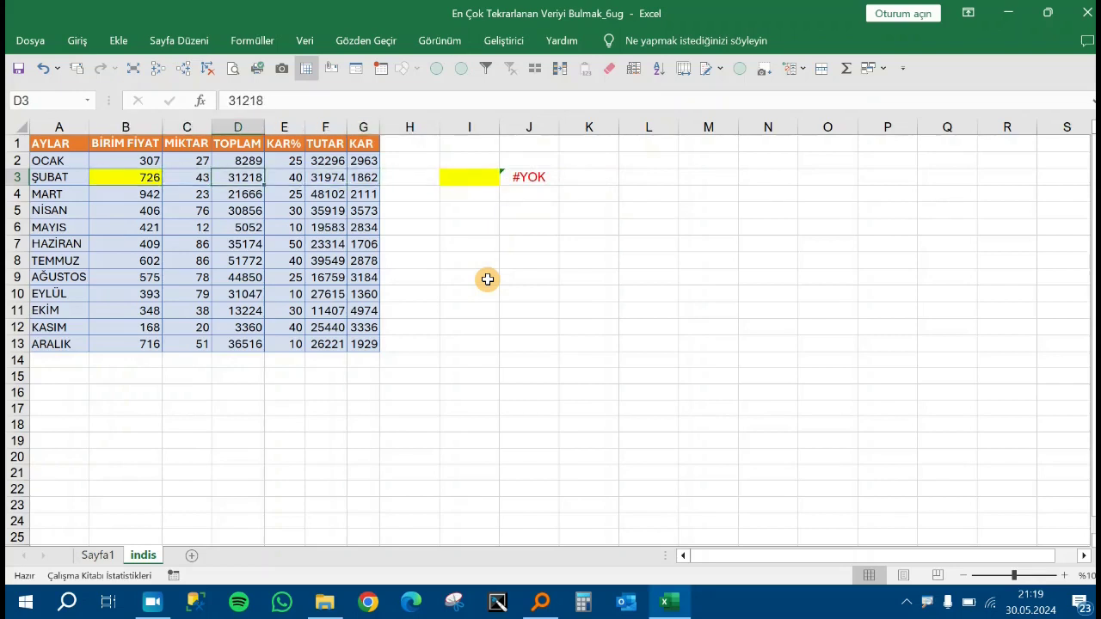
{"action": "key", "text": "Left"}
{"action": "key", "text": "Left"}
{"action": "key", "text": "Up"}
{"action": "key", "text": "Down"}
{"action": "key", "text": "Right"}
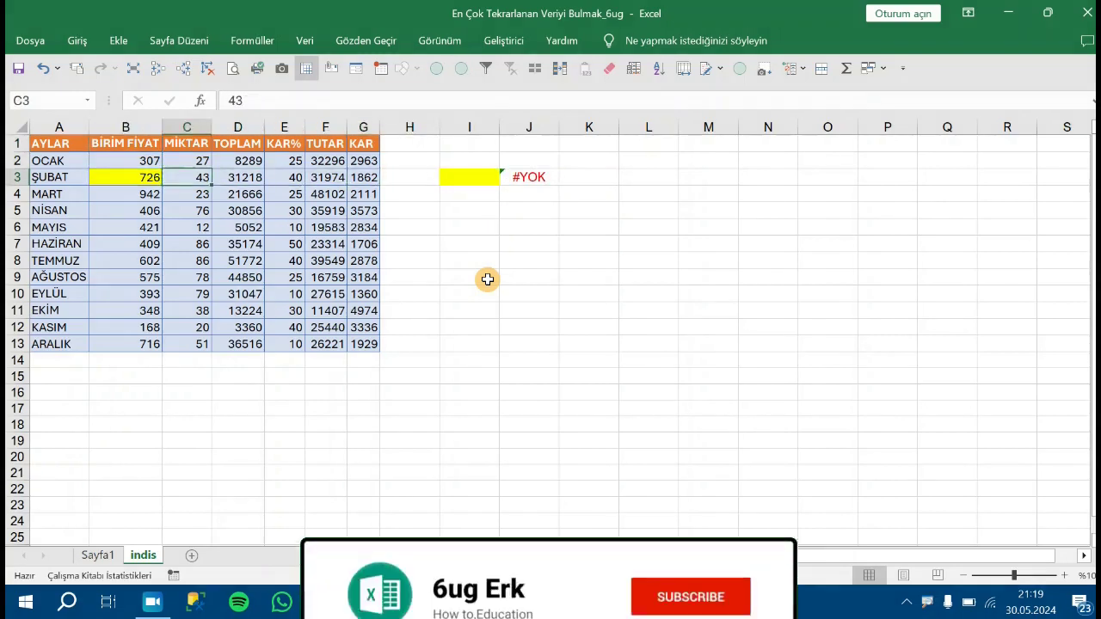
{"action": "key", "text": "Right"}
{"action": "key", "text": "Right"}
{"action": "key", "text": "Right"}
{"action": "key", "text": "Right"}
{"action": "key", "text": "Right"}
- Enter =İNDİS(A1:G13;3;2) in I3 so it returns 726
{"action": "type", "text": "="}
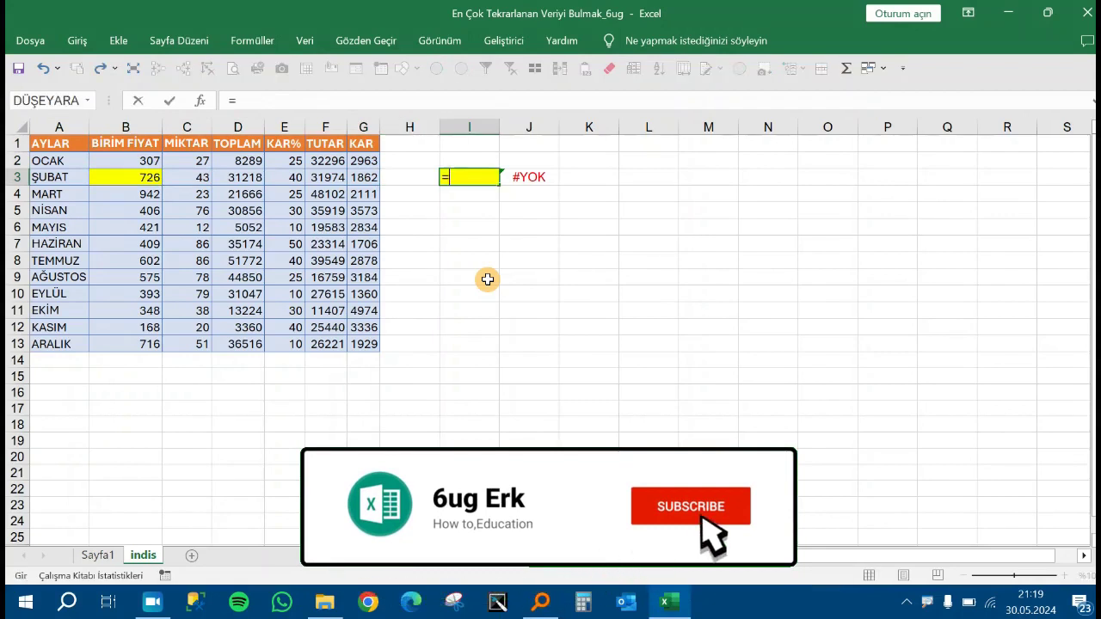
{"action": "type", "text": "ind"}
{"action": "key", "text": "Down"}
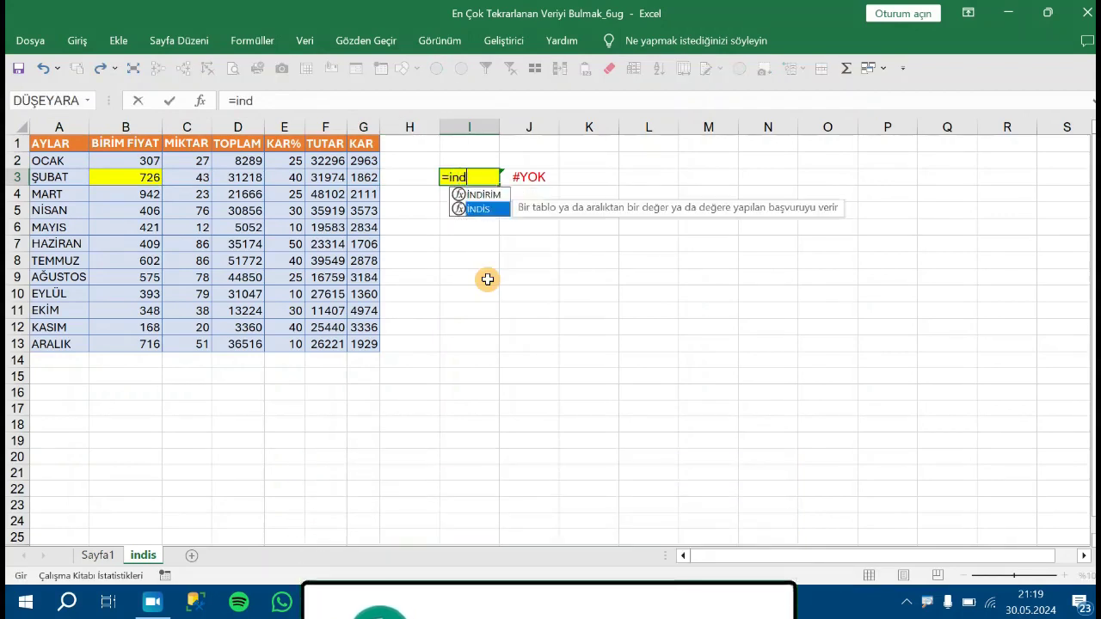
{"action": "key", "text": "Tab"}
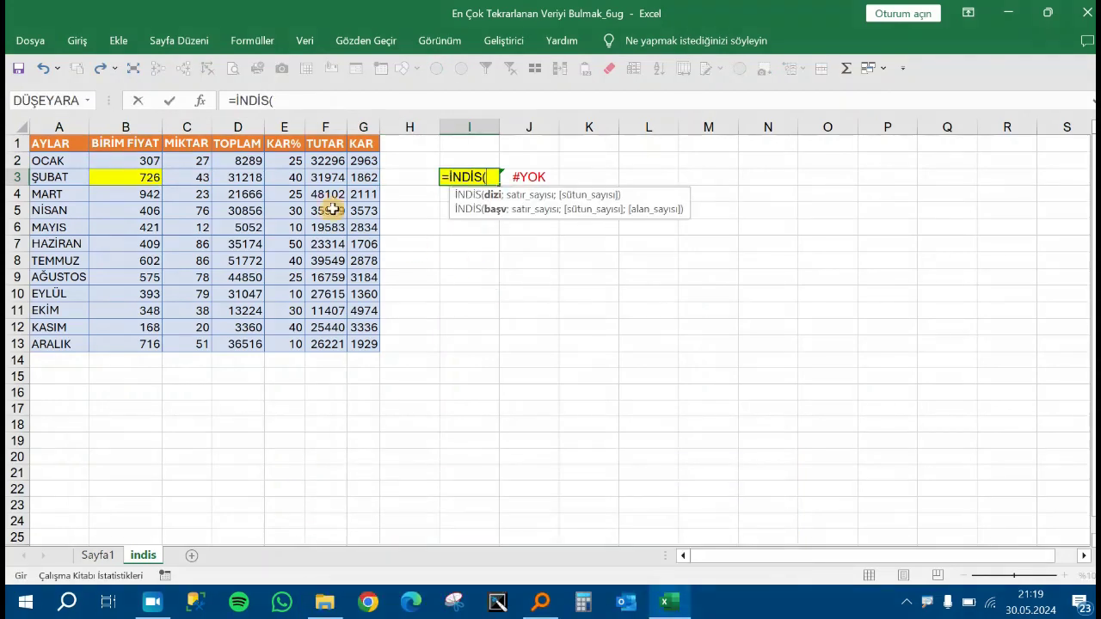
{"action": "left_click_drag", "start_coordinate": [63, 151], "coordinate": [377, 348]}
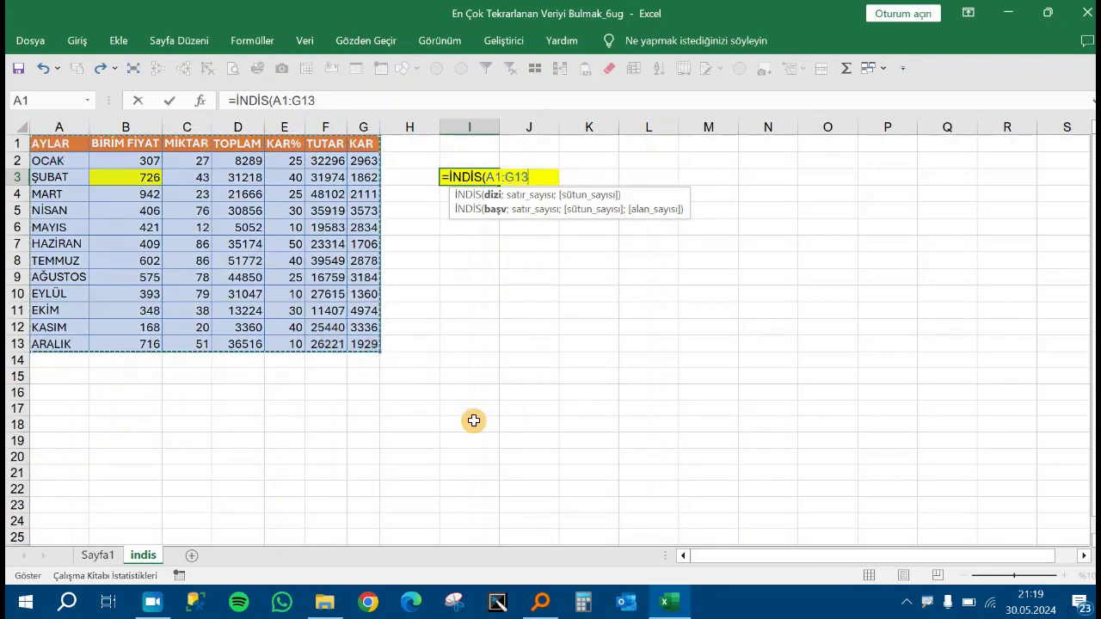
{"action": "type", "text": ";3"}
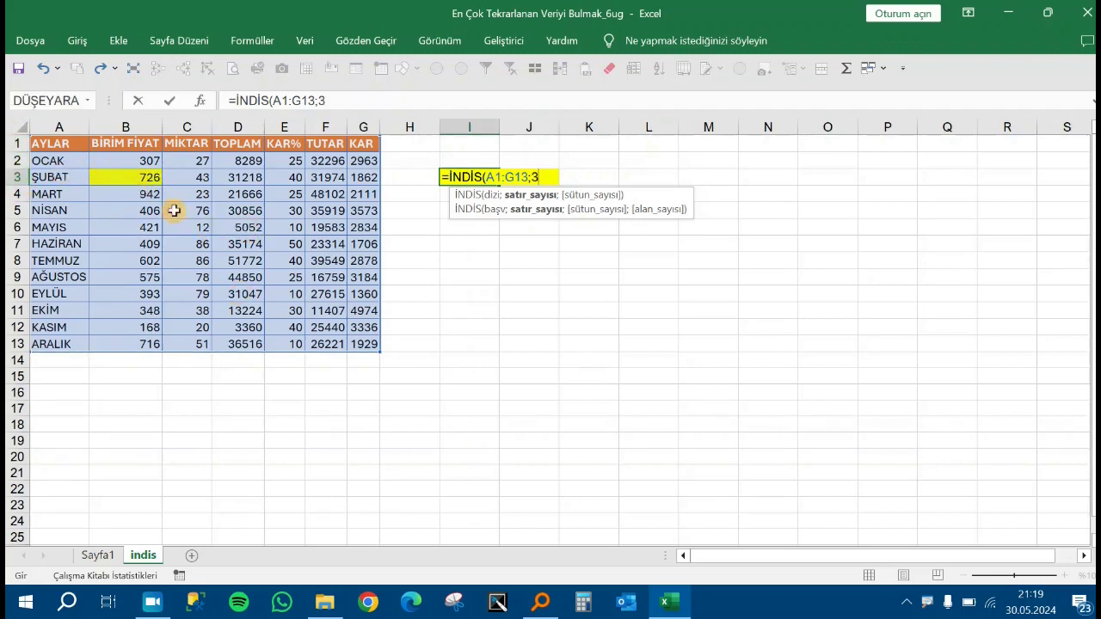
{"action": "type", "text": ";"}
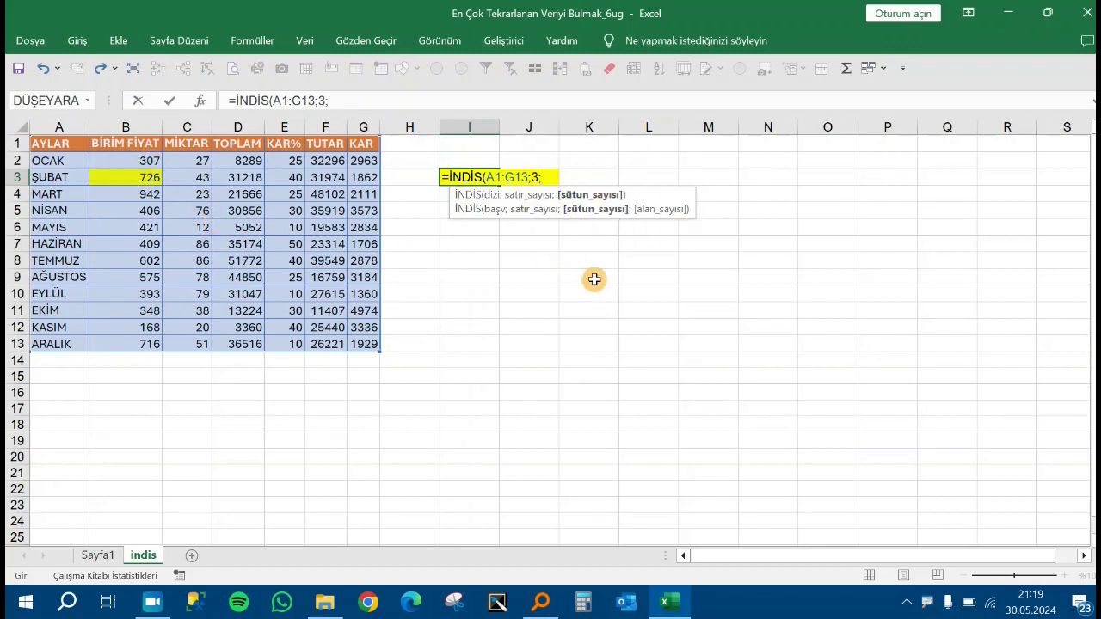
{"action": "type", "text": "2)"}
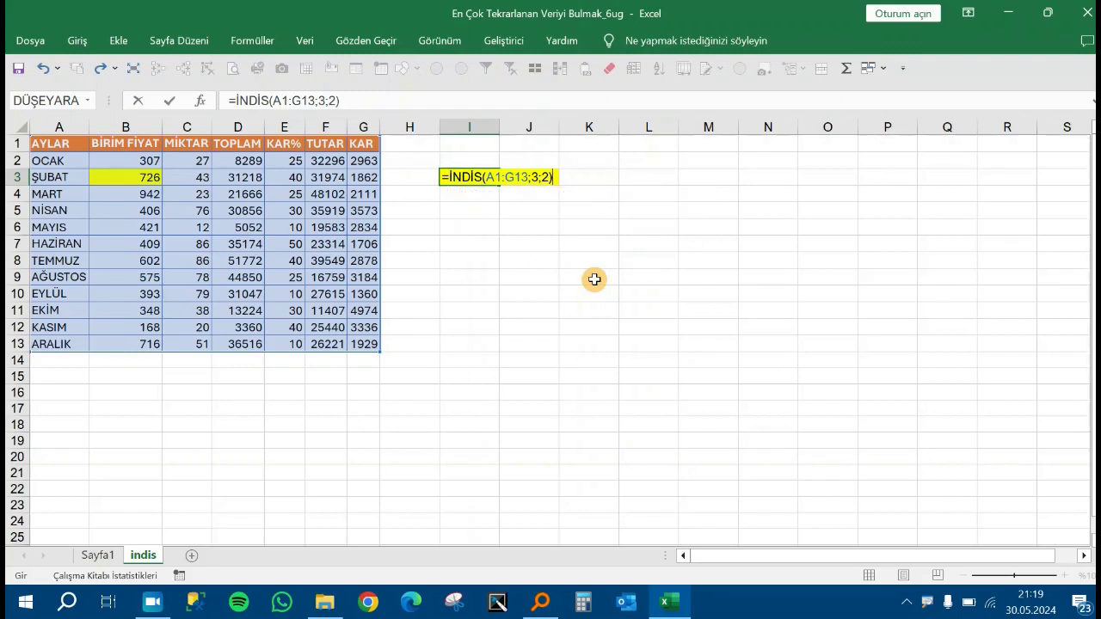
{"action": "key", "text": "Return"}
{"action": "key", "text": "Up"}
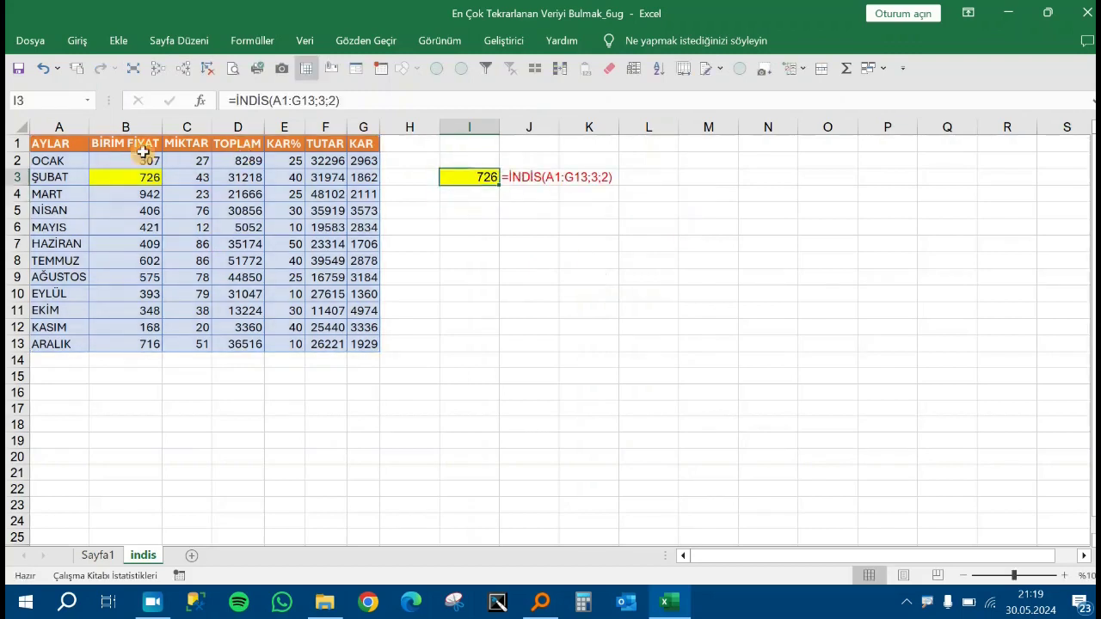
{"action": "left_click", "coordinate": [413, 263]}
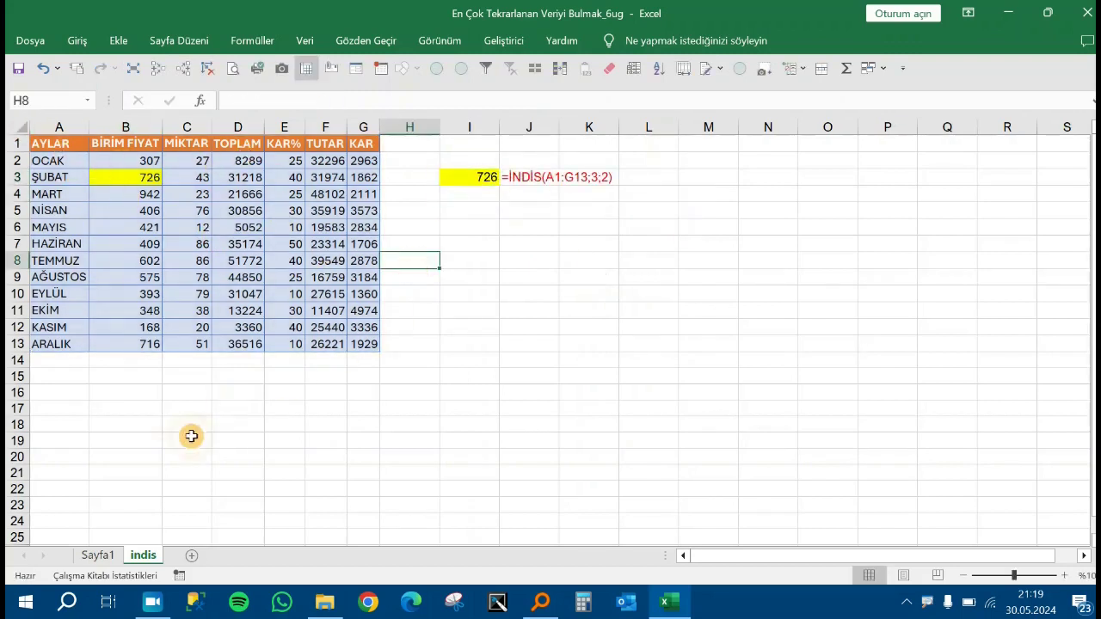
- Return to Sayfa1 and look over the product names in column B
{"action": "left_click", "coordinate": [98, 555]}
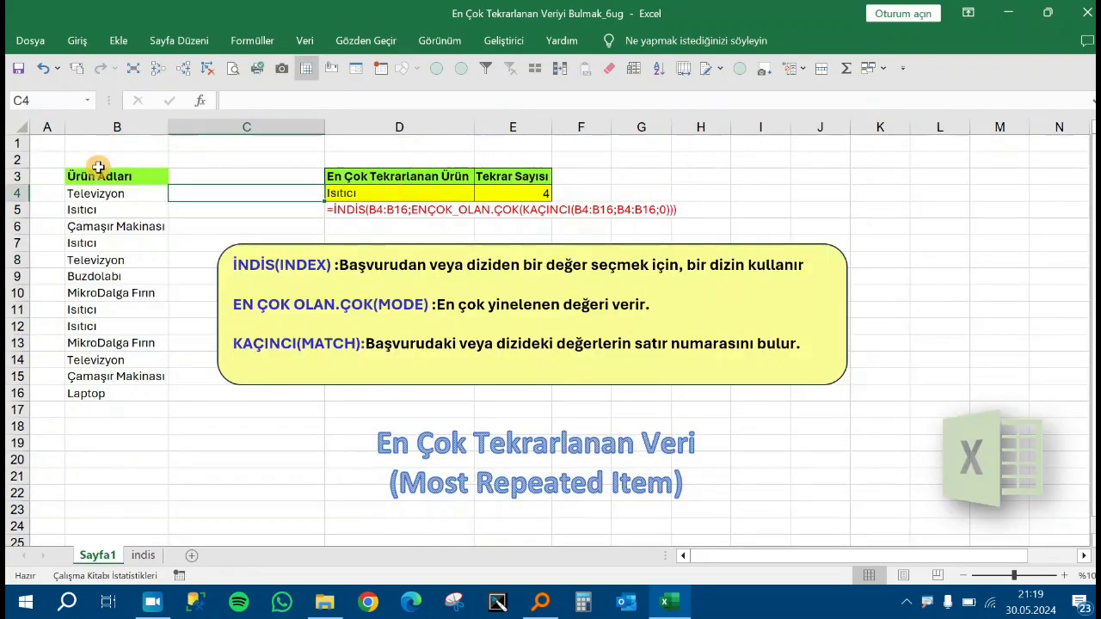
{"action": "left_click_drag", "start_coordinate": [118, 176], "coordinate": [108, 393]}
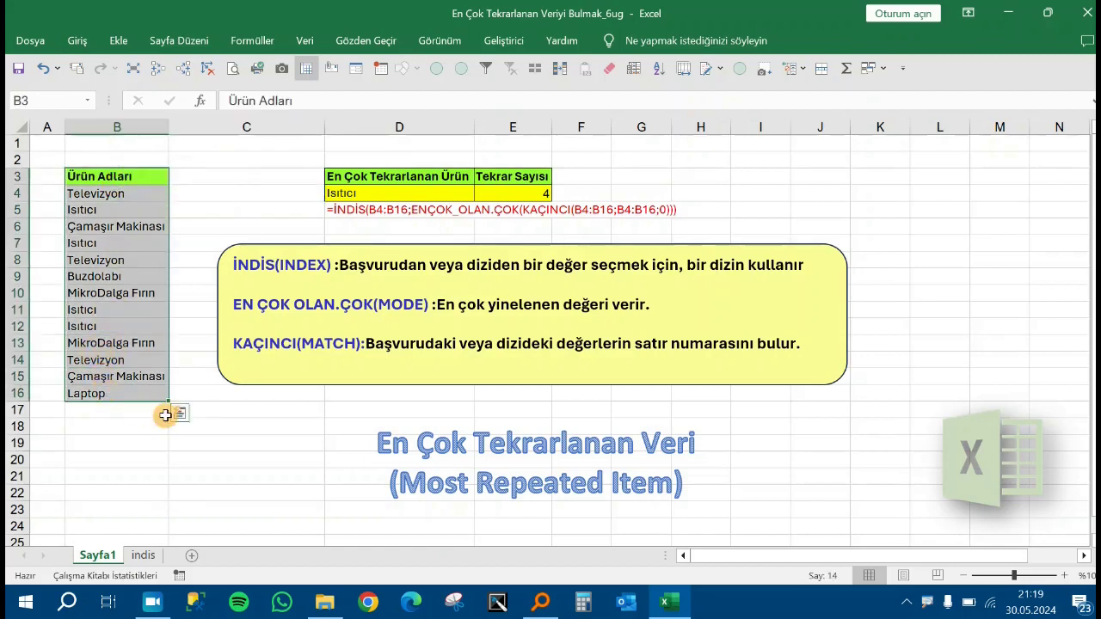
{"action": "left_click", "coordinate": [139, 259]}
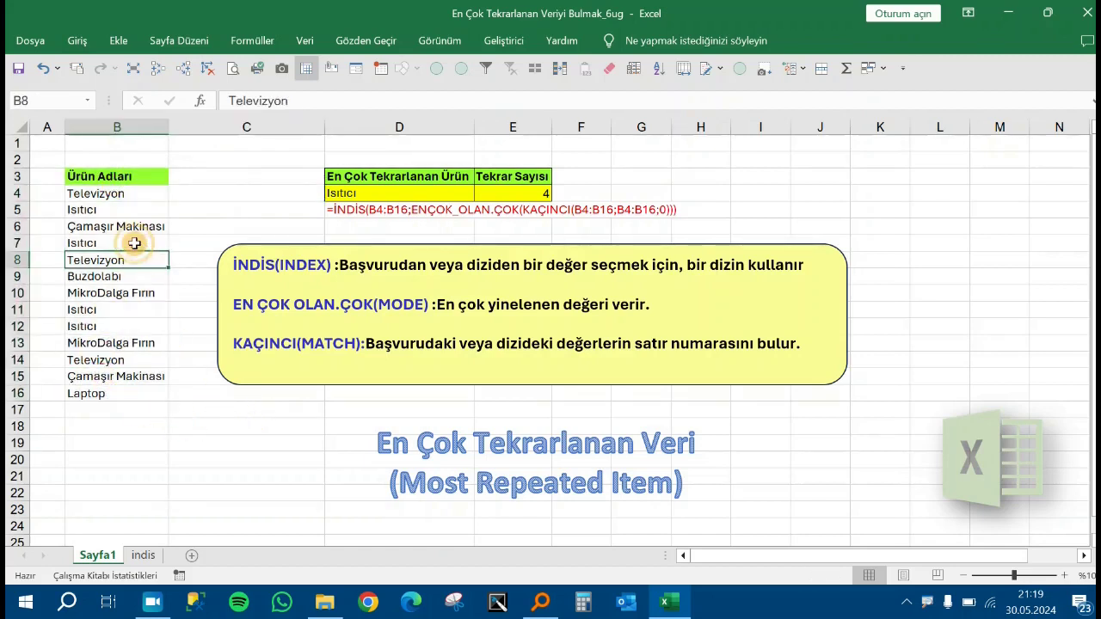
{"action": "left_click", "coordinate": [143, 228]}
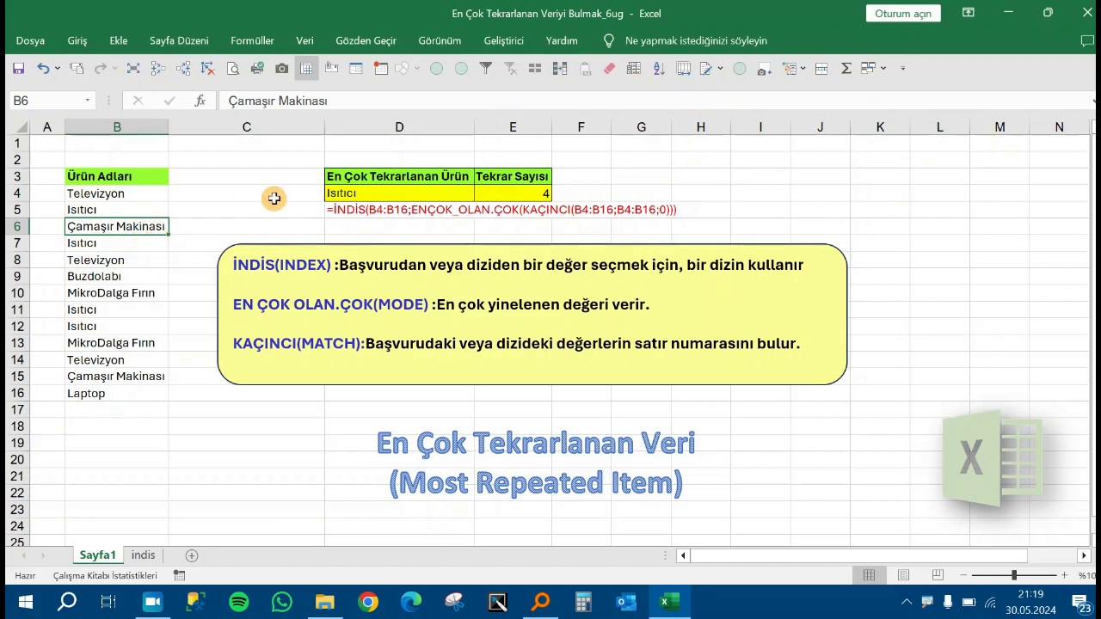
{"action": "left_click", "coordinate": [126, 260]}
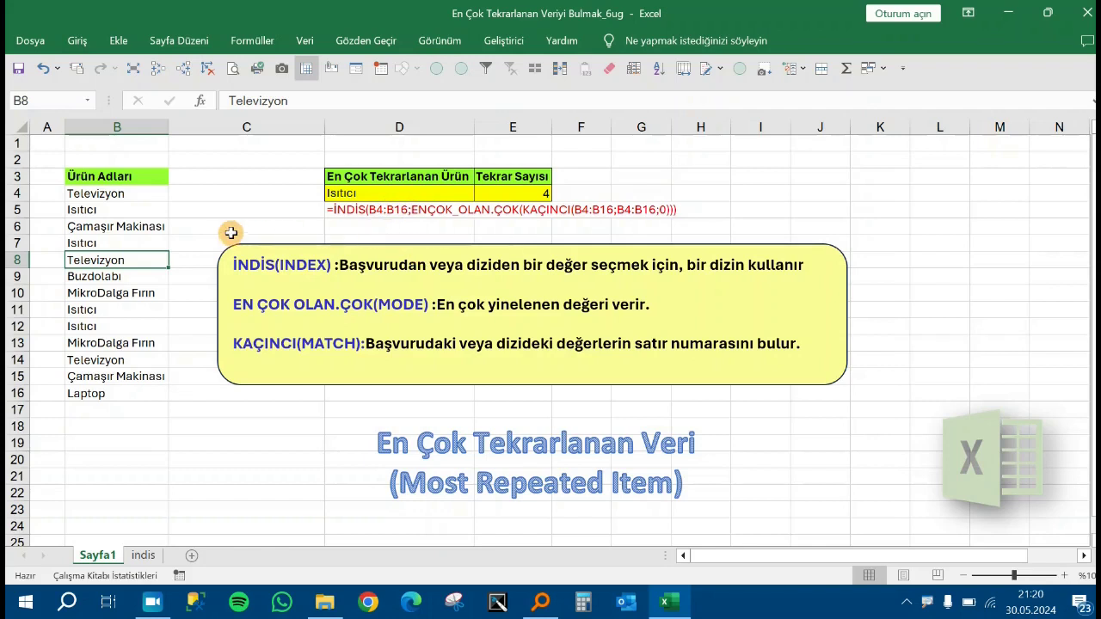
{"action": "left_click_drag", "start_coordinate": [99, 193], "coordinate": [86, 393]}
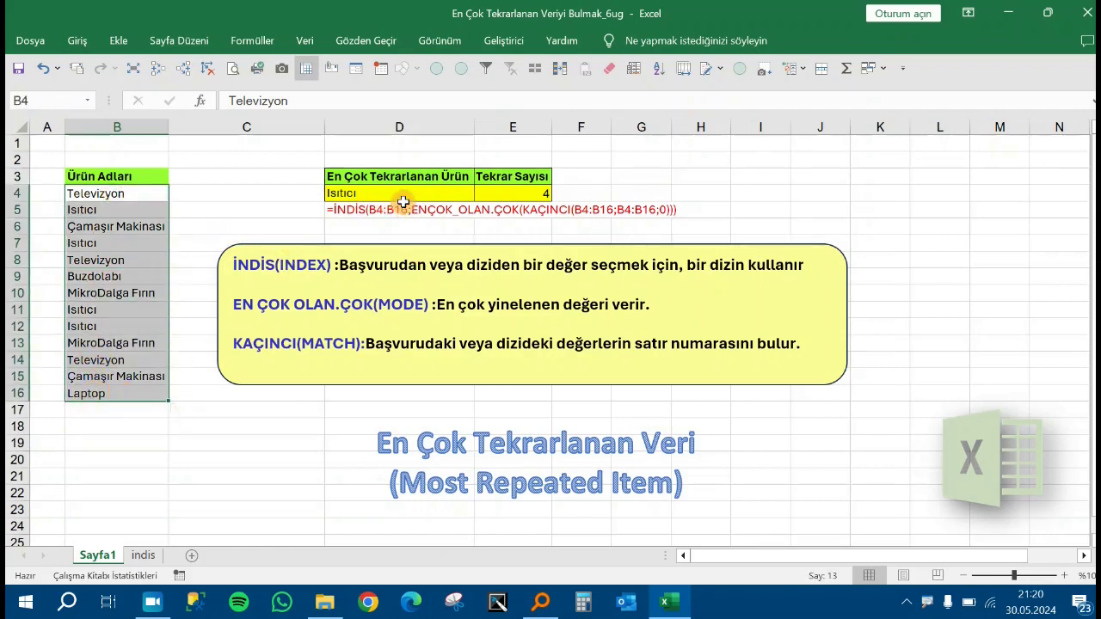
- Copy the formula text in D5 and select the formula cell D4
{"action": "left_click", "coordinate": [402, 203]}
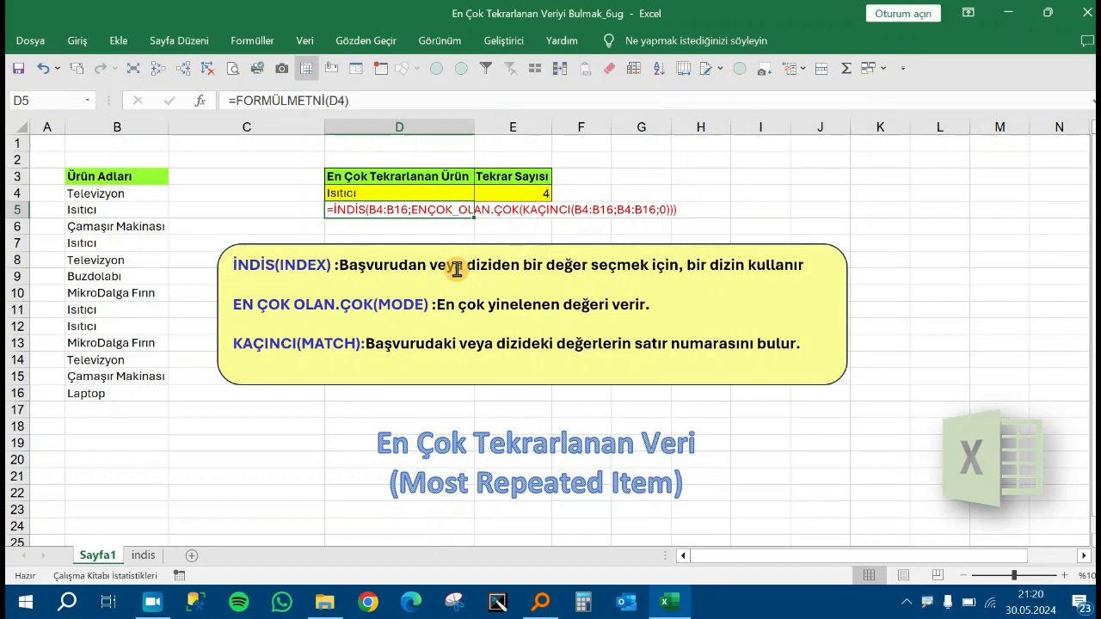
{"action": "key", "text": "ctrl+c"}
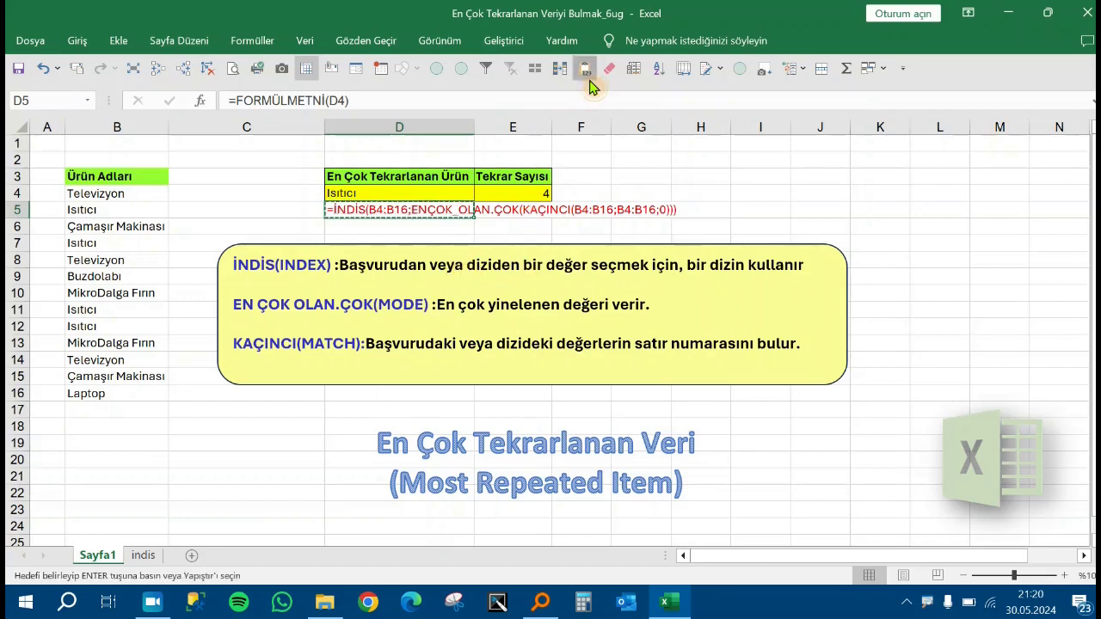
{"action": "left_click", "coordinate": [585, 68]}
{"action": "left_click", "coordinate": [394, 194]}
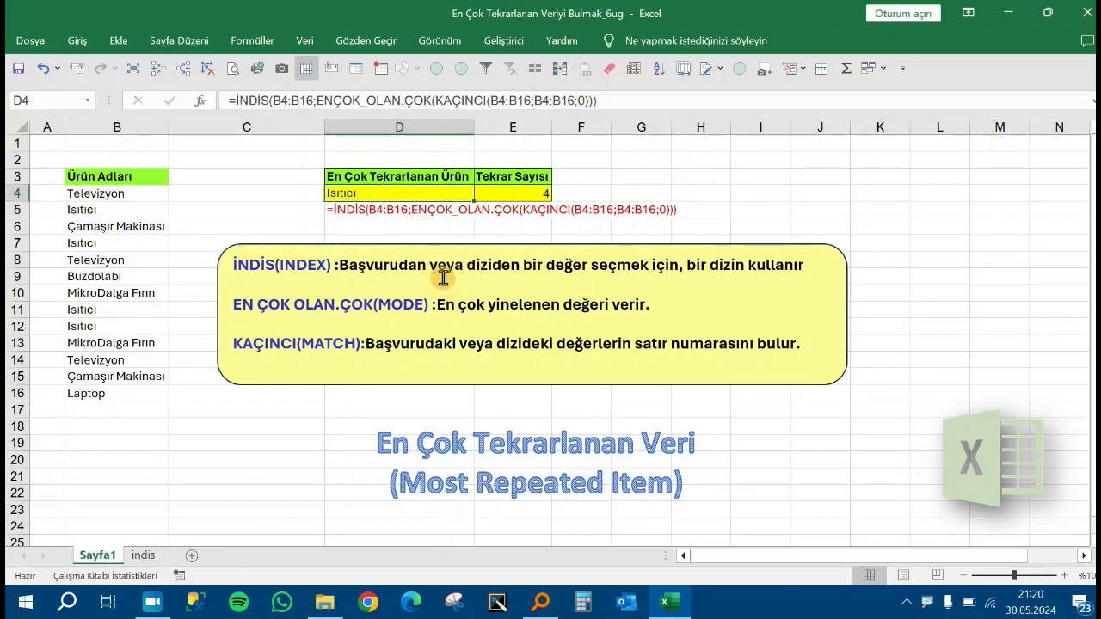
- Clear D4's old formula and start a new =İNDİS( formula in it
{"action": "key", "text": "Delete"}
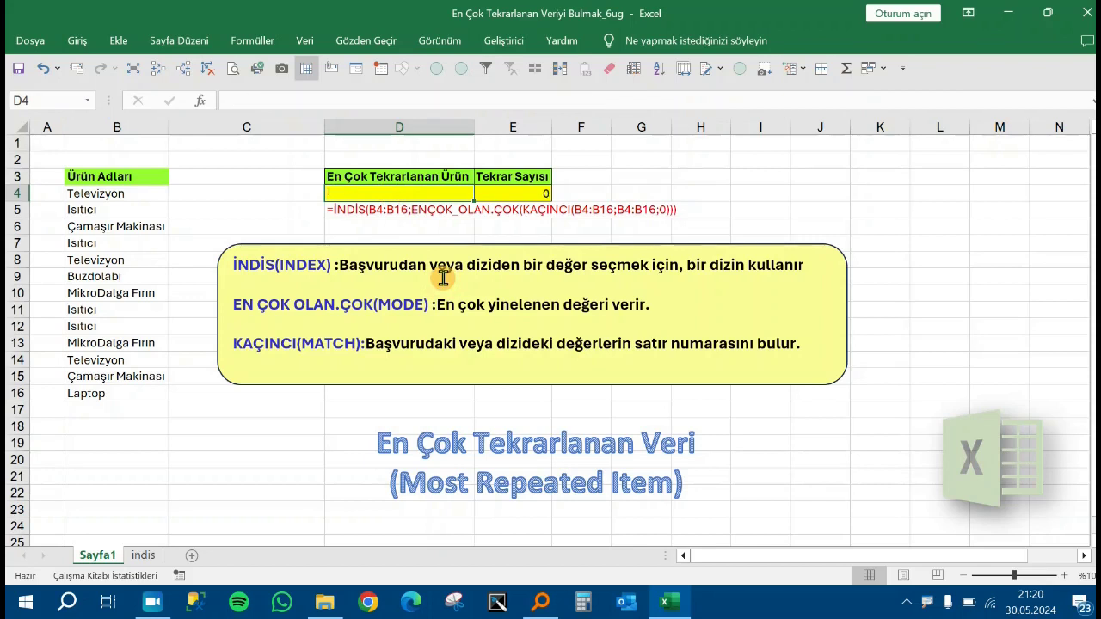
{"action": "key", "text": "Tab"}
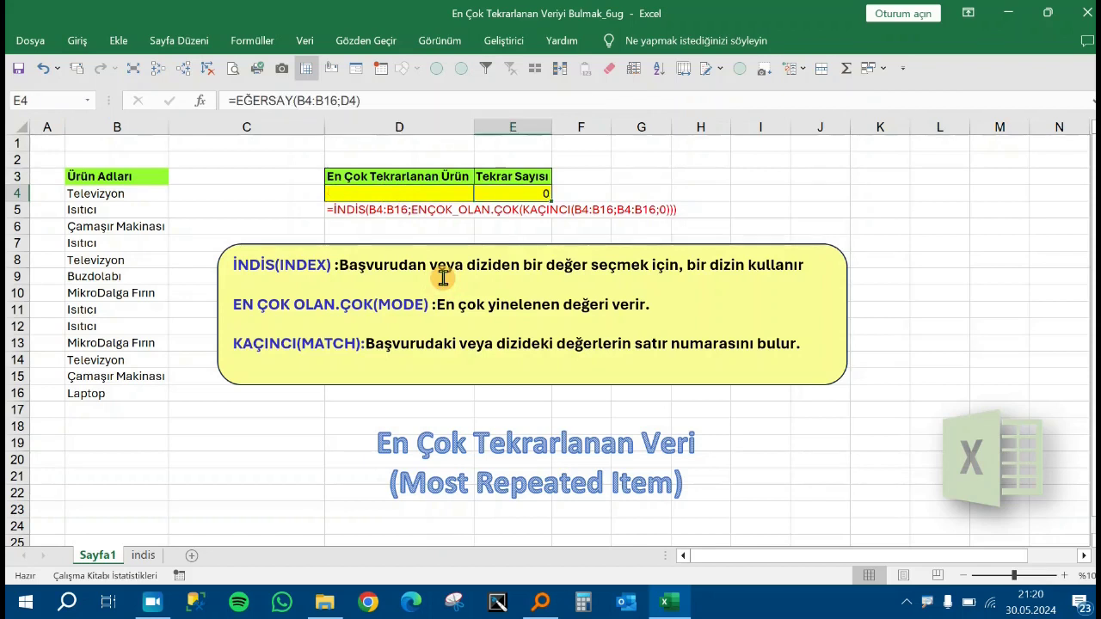
{"action": "key", "text": "Left"}
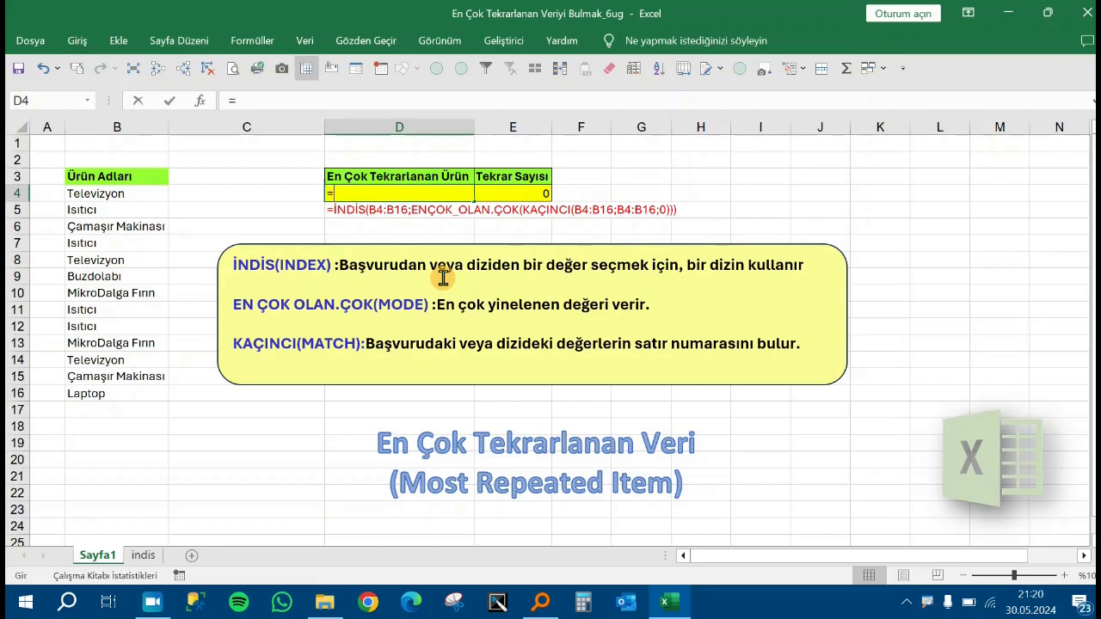
{"action": "type", "text": "ind"}
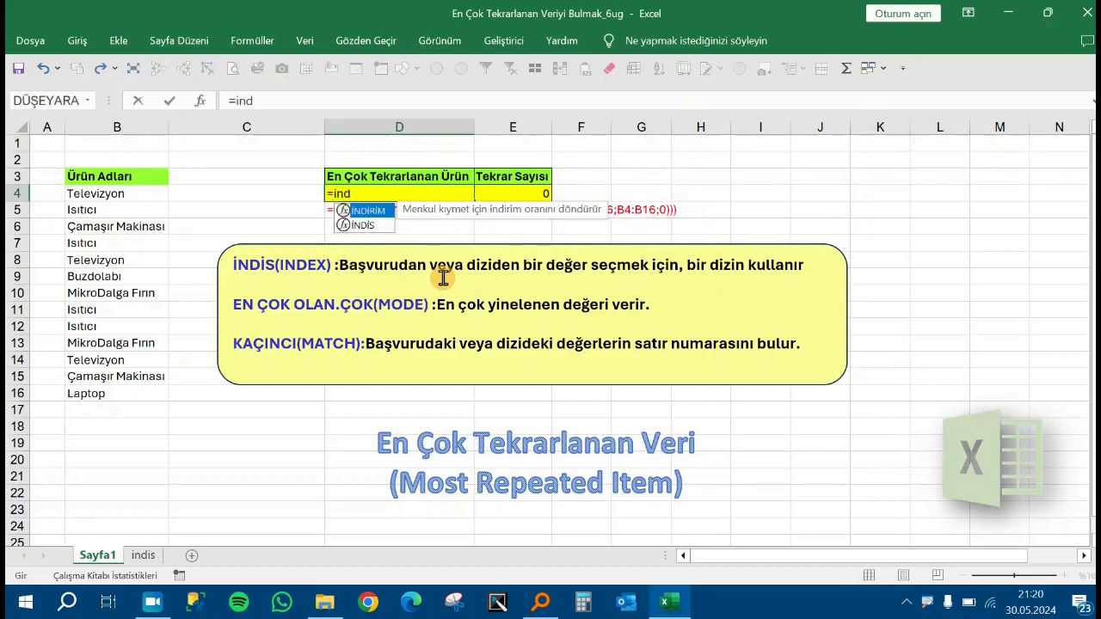
{"action": "key", "text": "Tab"}
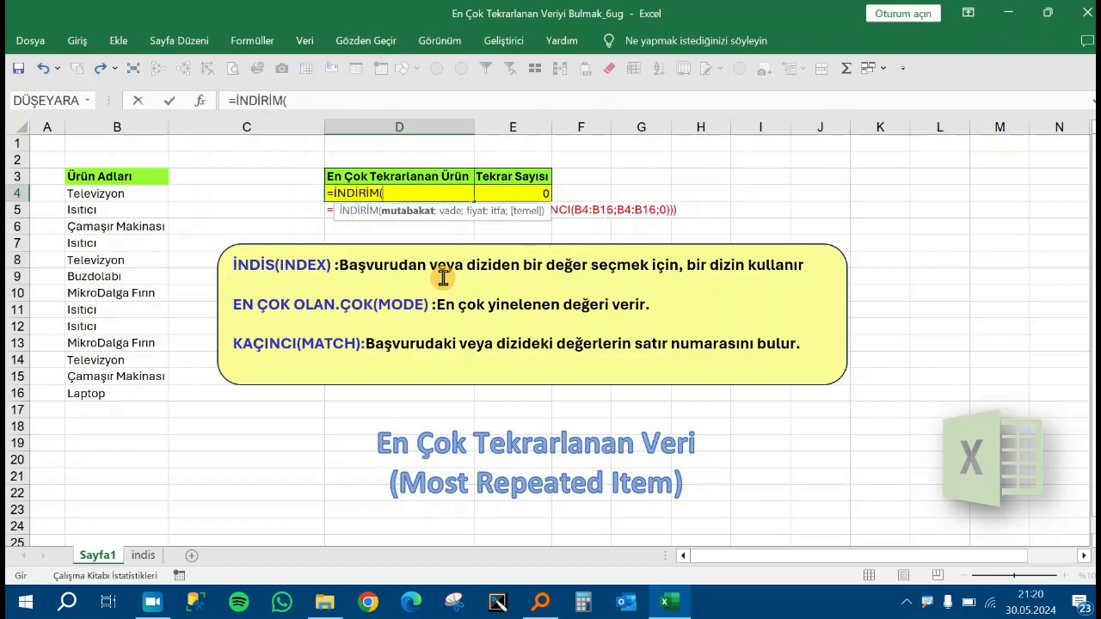
{"action": "key", "text": "BackSpace"}
{"action": "key", "text": "BackSpace"}
{"action": "key", "text": "BackSpace"}
{"action": "key", "text": "BackSpace"}
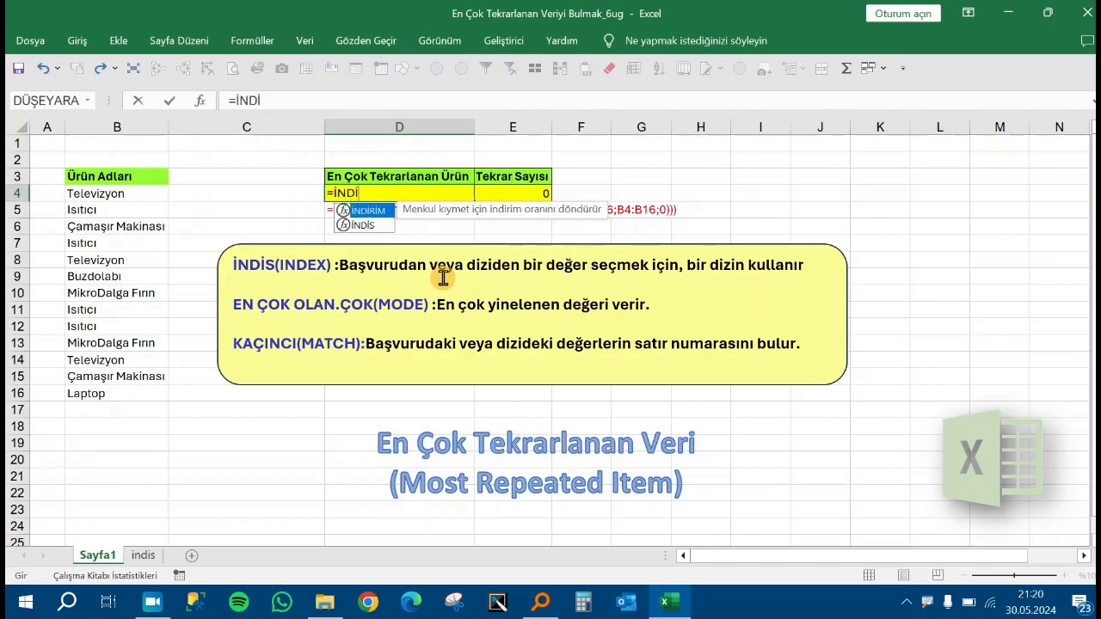
{"action": "type", "text": "s"}
{"action": "key", "text": "Tab"}
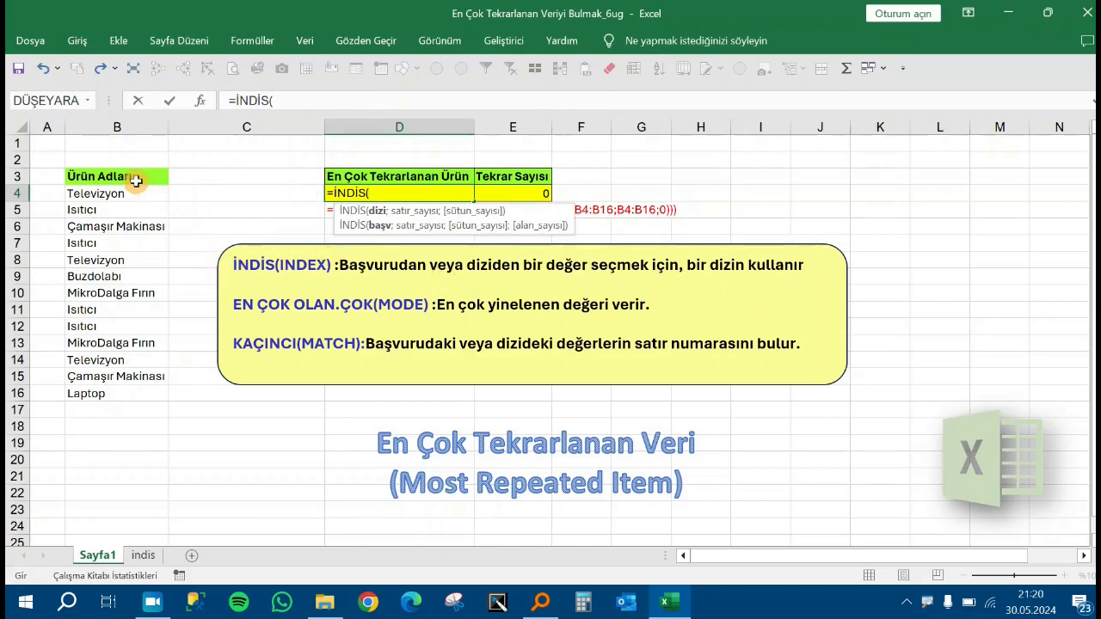
- Add B3:B16 as the İNDİS range, then nest ENÇOK_OLAN.ÇOK( and KAÇINCI(
{"action": "left_click_drag", "start_coordinate": [136, 180], "coordinate": [127, 390]}
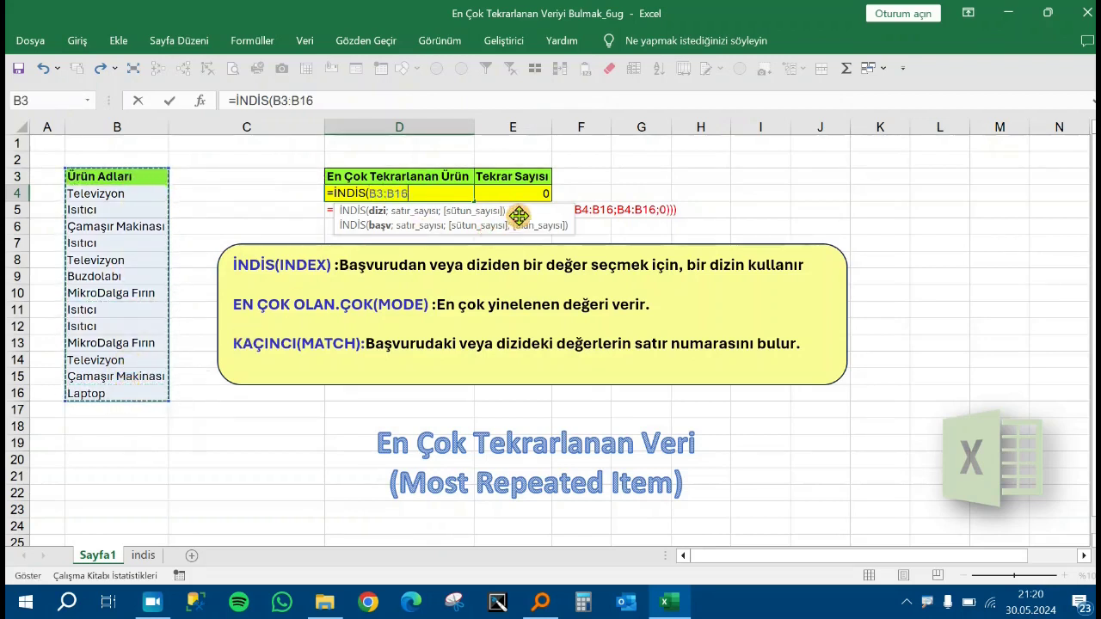
{"action": "mouse_move", "coordinate": [518, 214]}
{"action": "left_mouse_down"}
{"action": "mouse_move", "coordinate": [529, 234]}
{"action": "mouse_move", "coordinate": [868, 185]}
{"action": "left_mouse_up"}
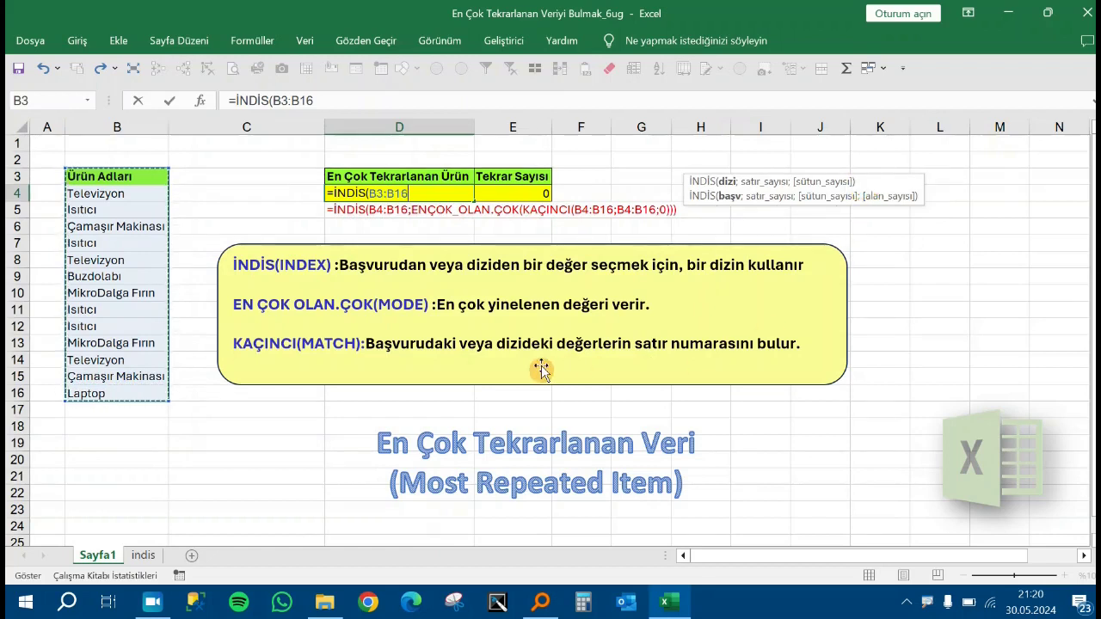
{"action": "type", "text": ";"}
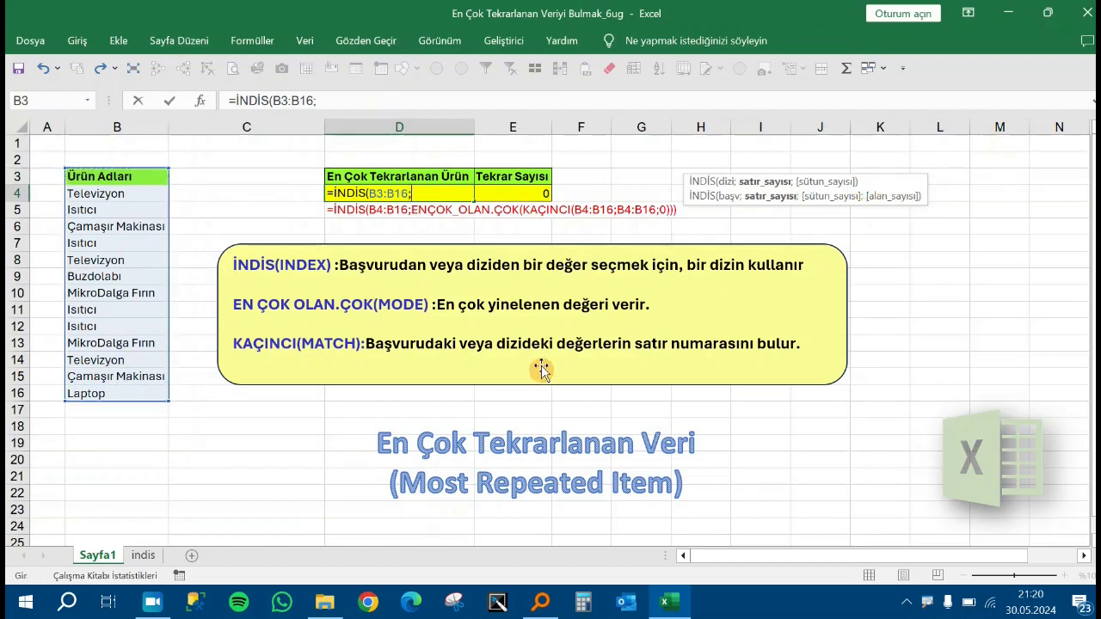
{"action": "type", "text": "en"}
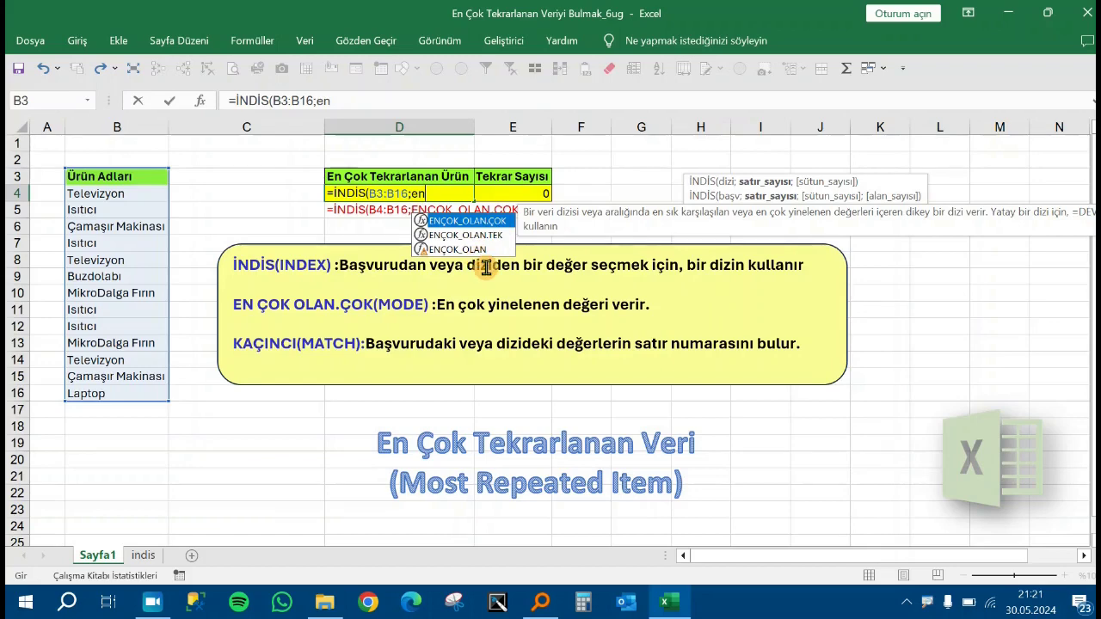
{"action": "key", "text": "Tab"}
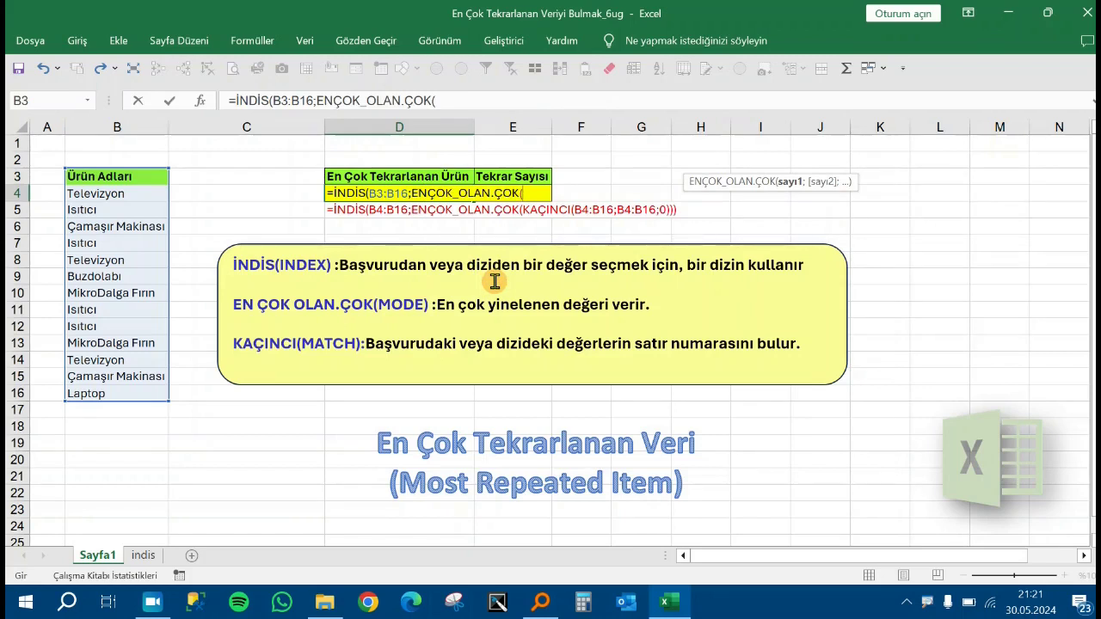
{"action": "type", "text": "ka"}
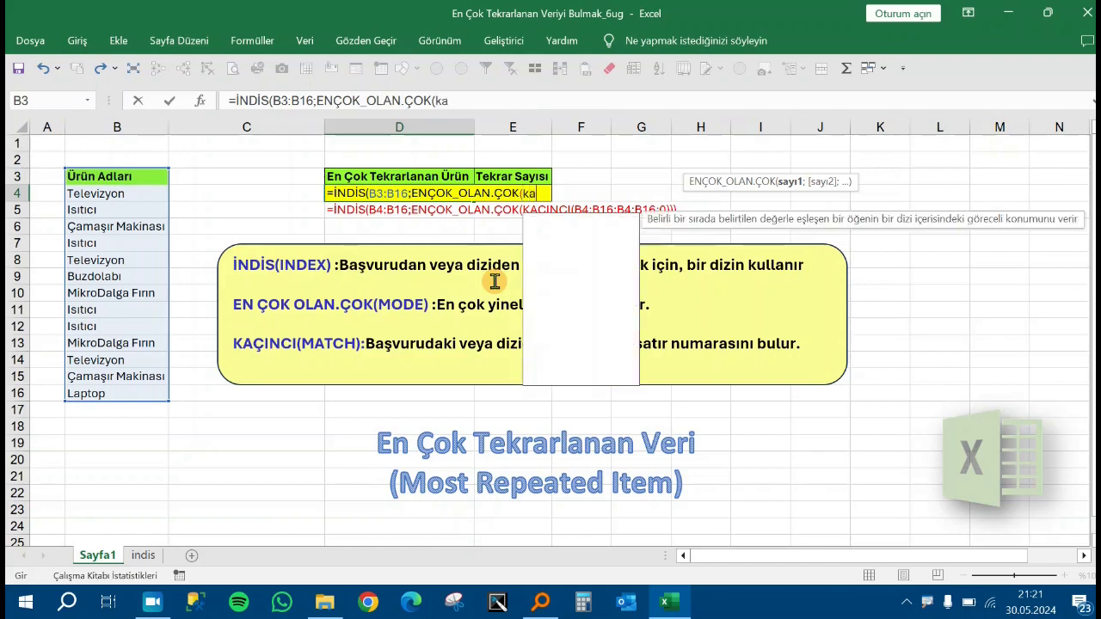
{"action": "type", "text": "ç"}
{"action": "key", "text": "Tab"}
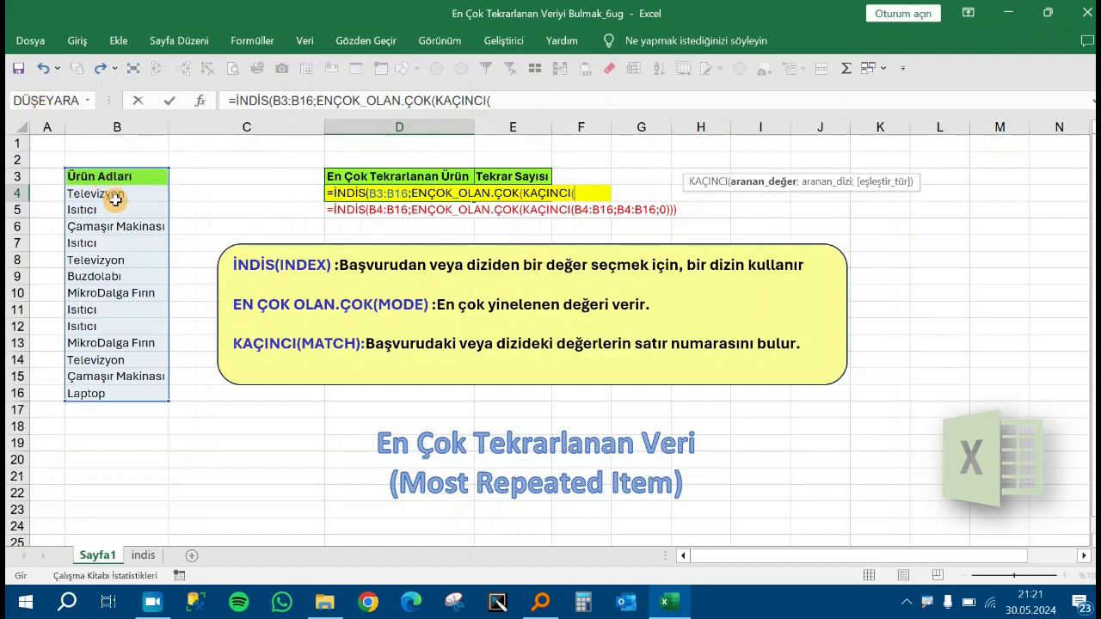
- Correct the range to B4:B16 and finish with KAÇINCI(B4:B16;B4:B16;0), returning Isıtıcı
{"action": "left_click", "coordinate": [385, 194]}
{"action": "key", "text": "BackSpace"}
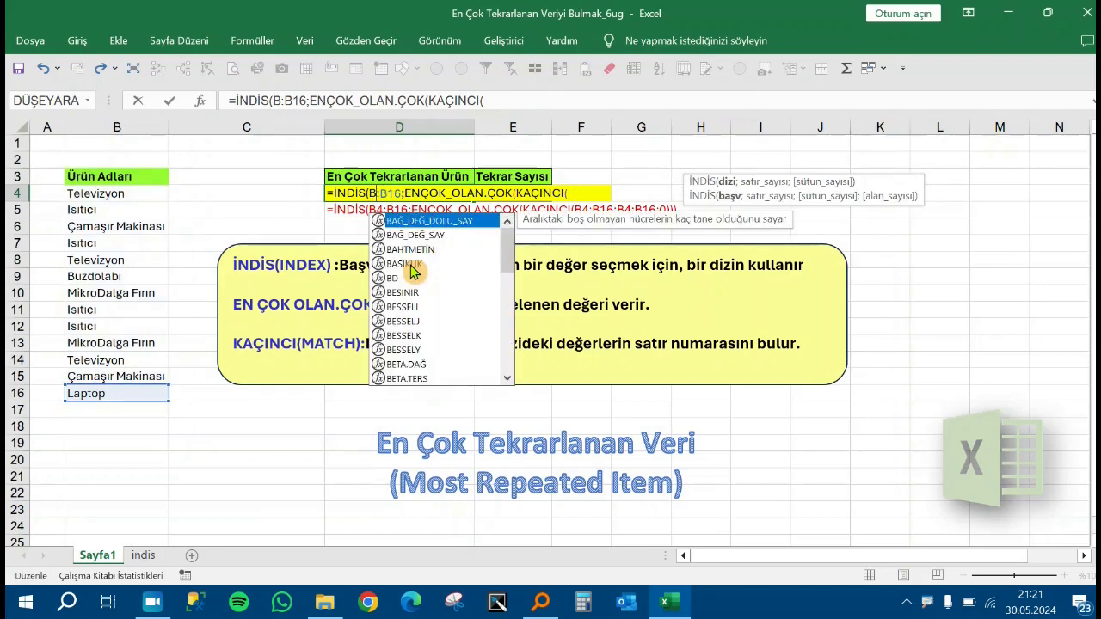
{"action": "type", "text": "4"}
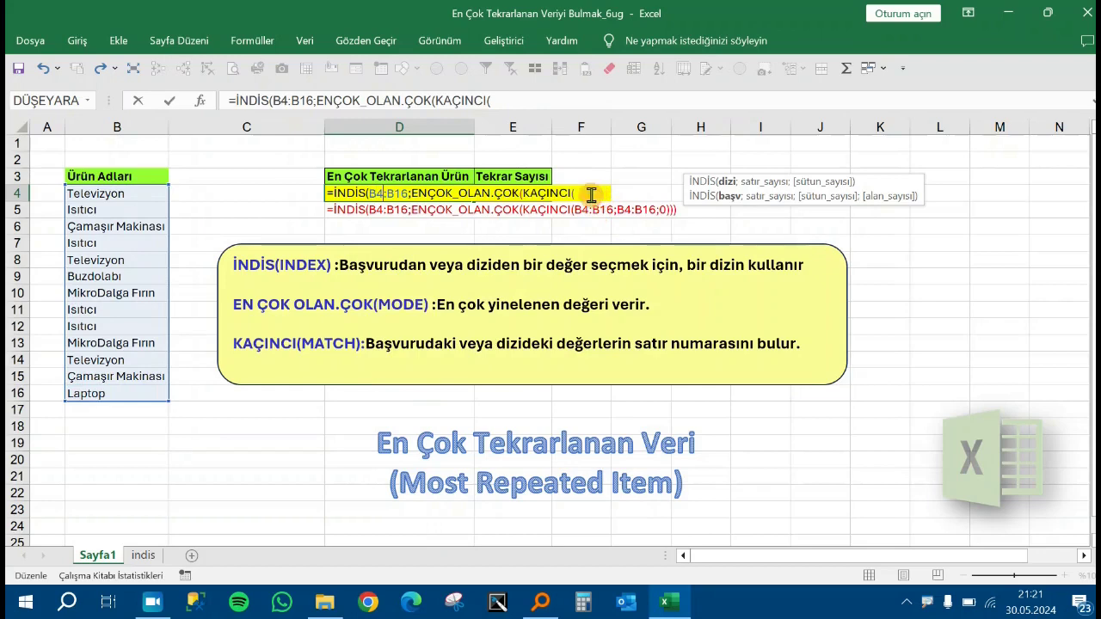
{"action": "left_click", "coordinate": [592, 194]}
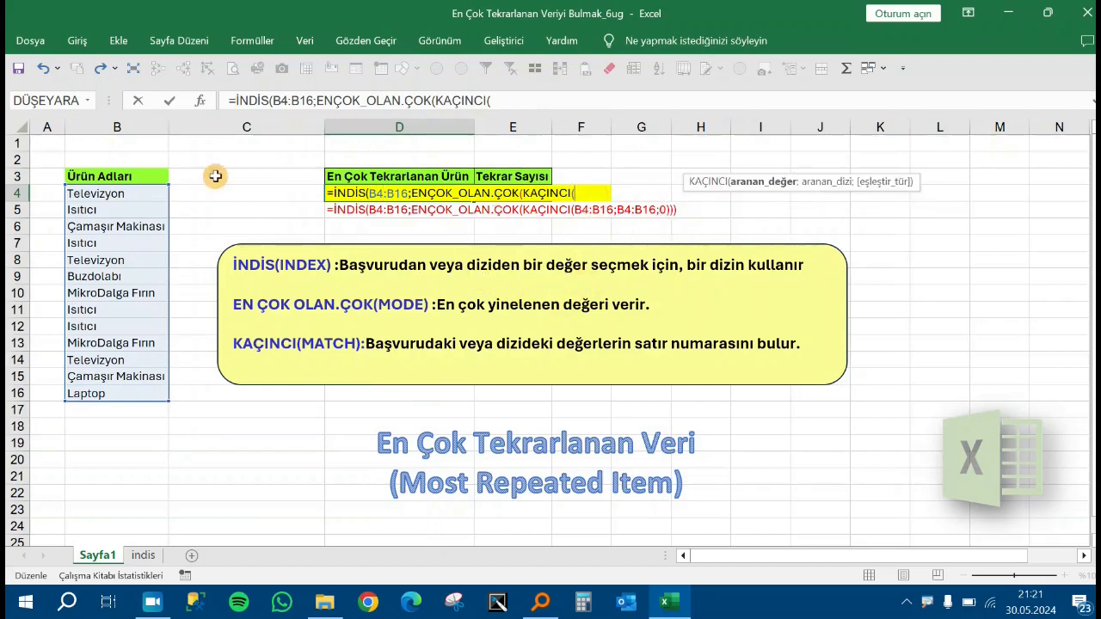
{"action": "left_click_drag", "start_coordinate": [118, 193], "coordinate": [121, 393]}
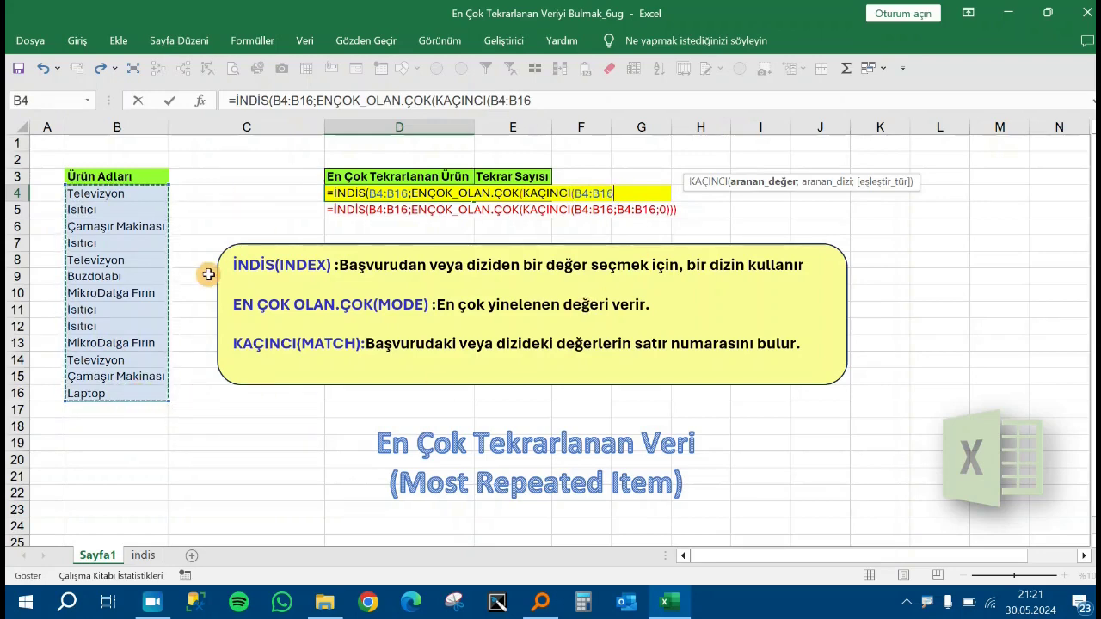
{"action": "type", "text": ";"}
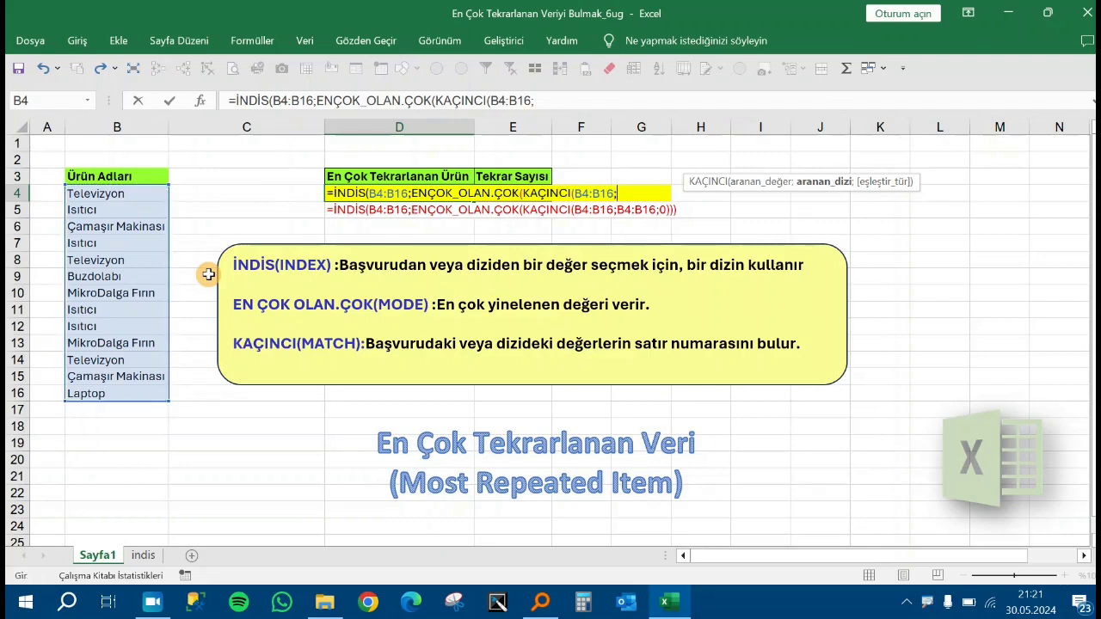
{"action": "left_click_drag", "start_coordinate": [97, 192], "coordinate": [98, 394]}
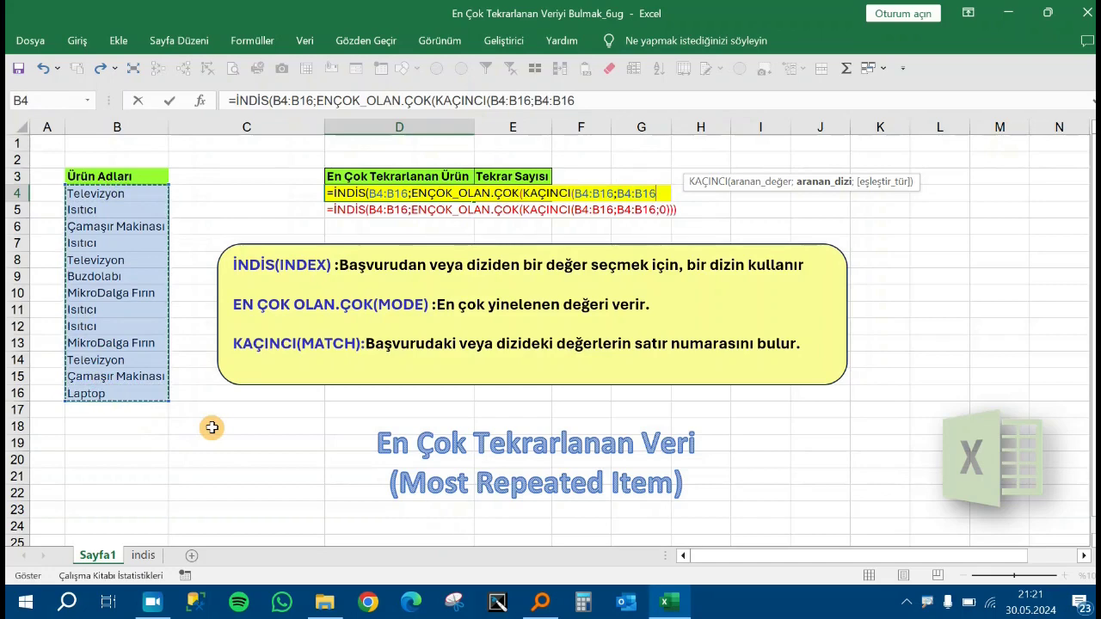
{"action": "type", "text": ";"}
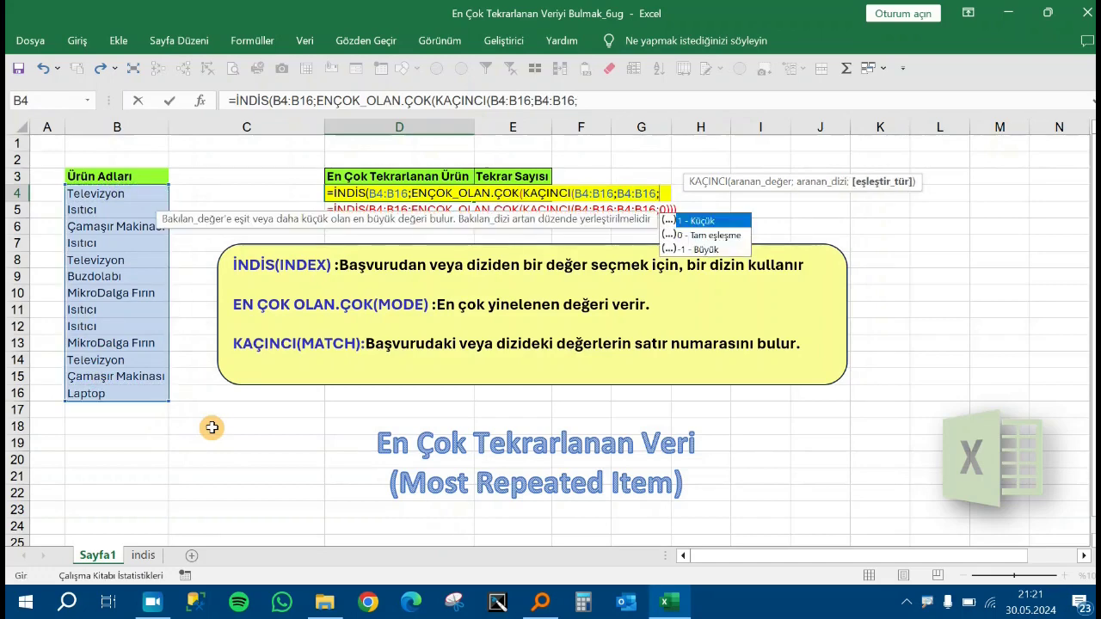
{"action": "double_click", "coordinate": [714, 238]}
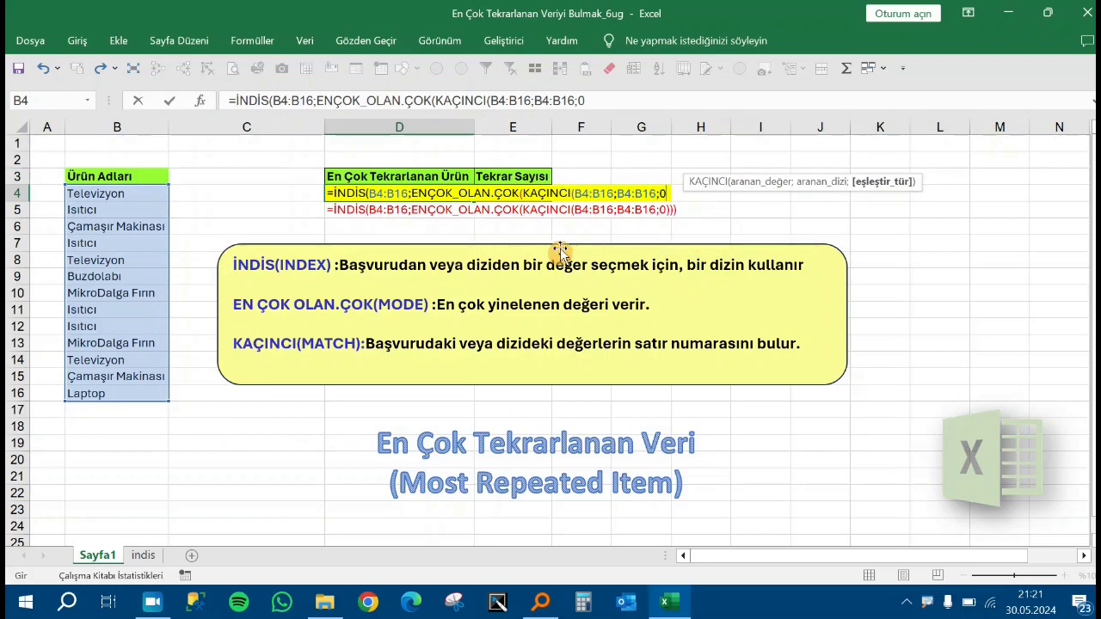
{"action": "type", "text": "))"}
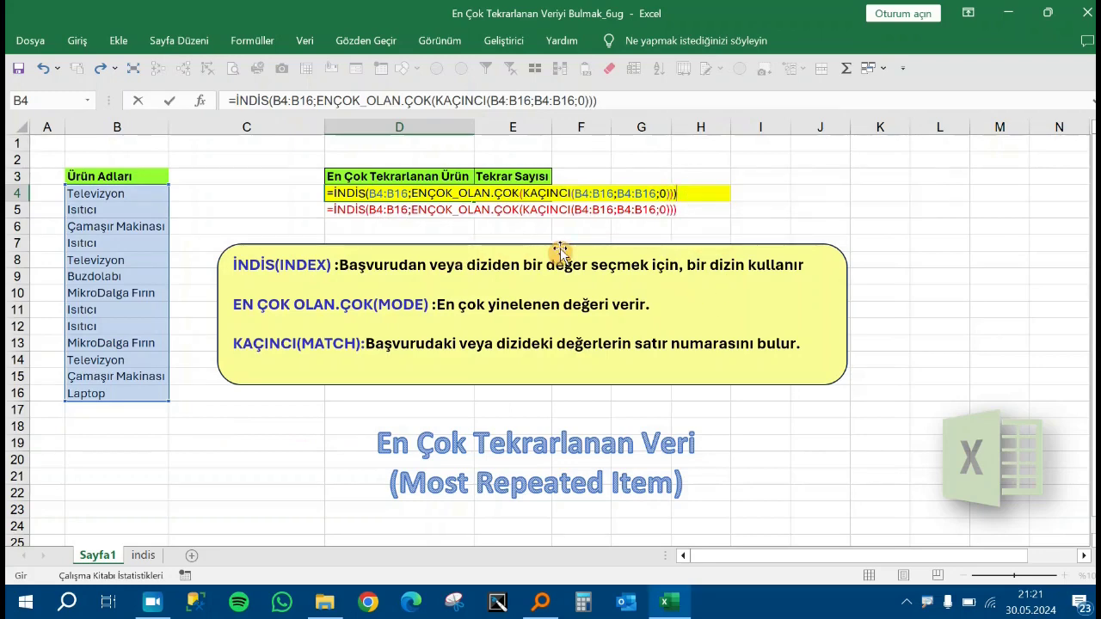
{"action": "key", "text": "Return"}
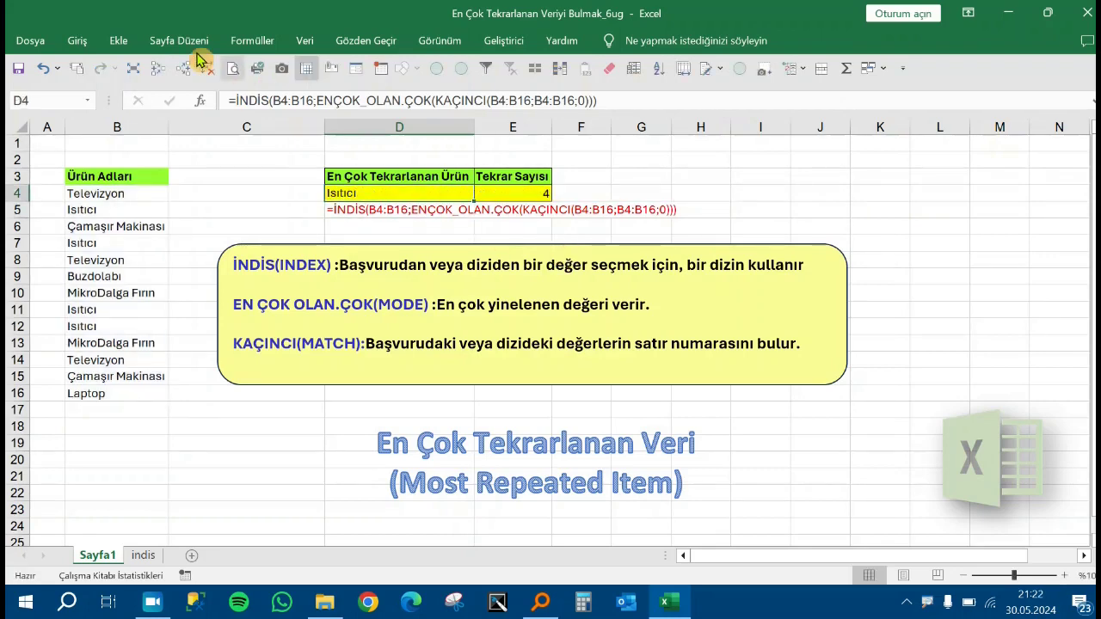
- Color D4's Isıtıcı result dark blue from the Font Color palette
{"action": "left_click", "coordinate": [78, 40]}
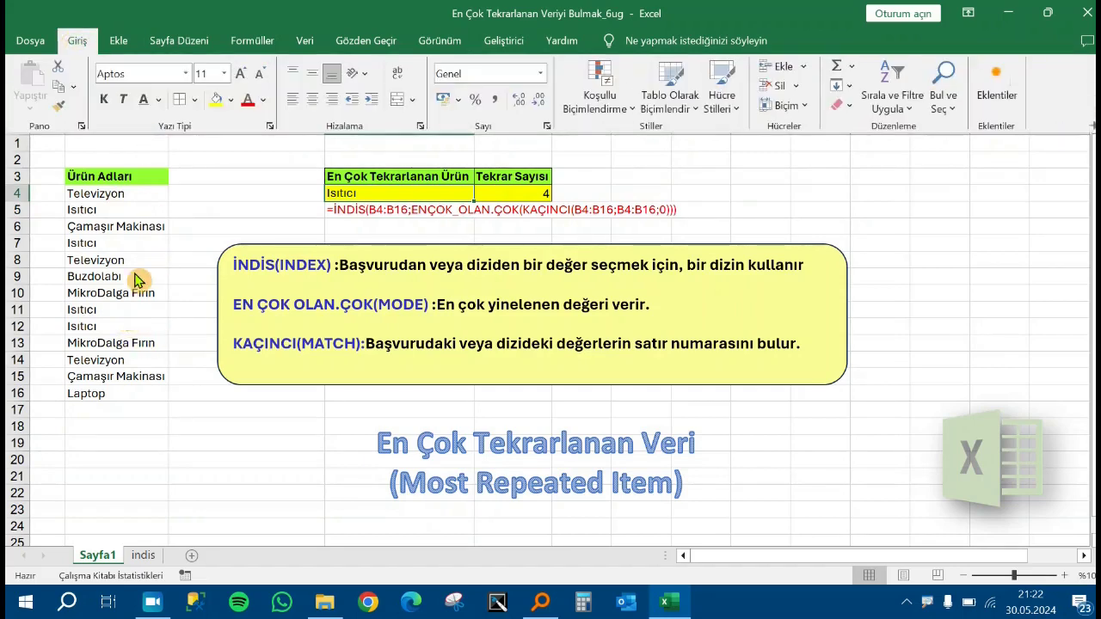
{"action": "left_click", "coordinate": [264, 101]}
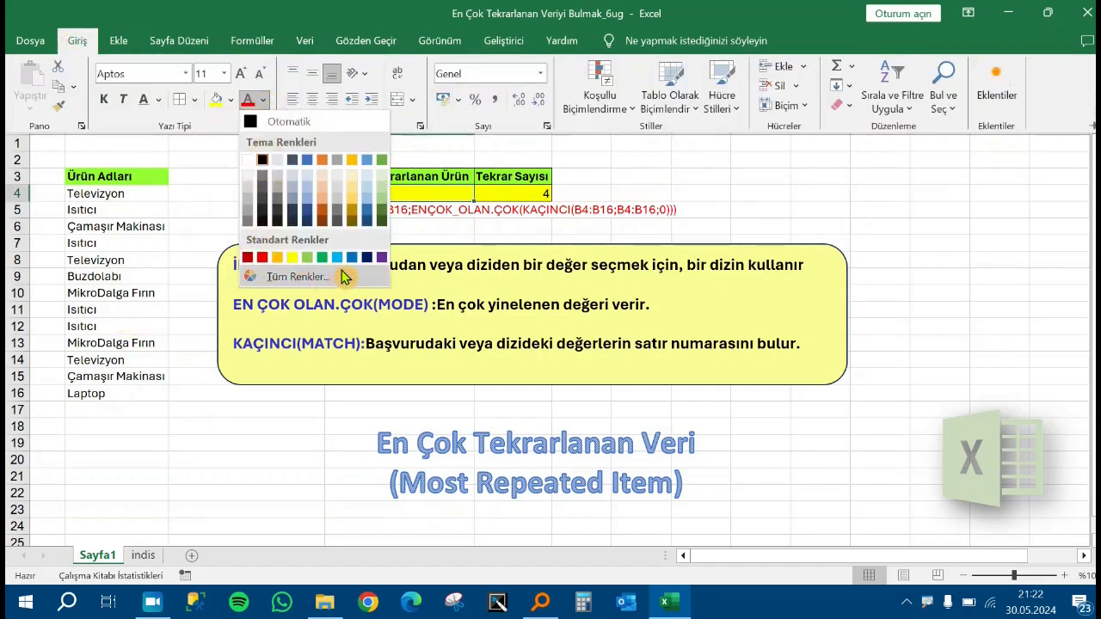
{"action": "left_click", "coordinate": [367, 257]}
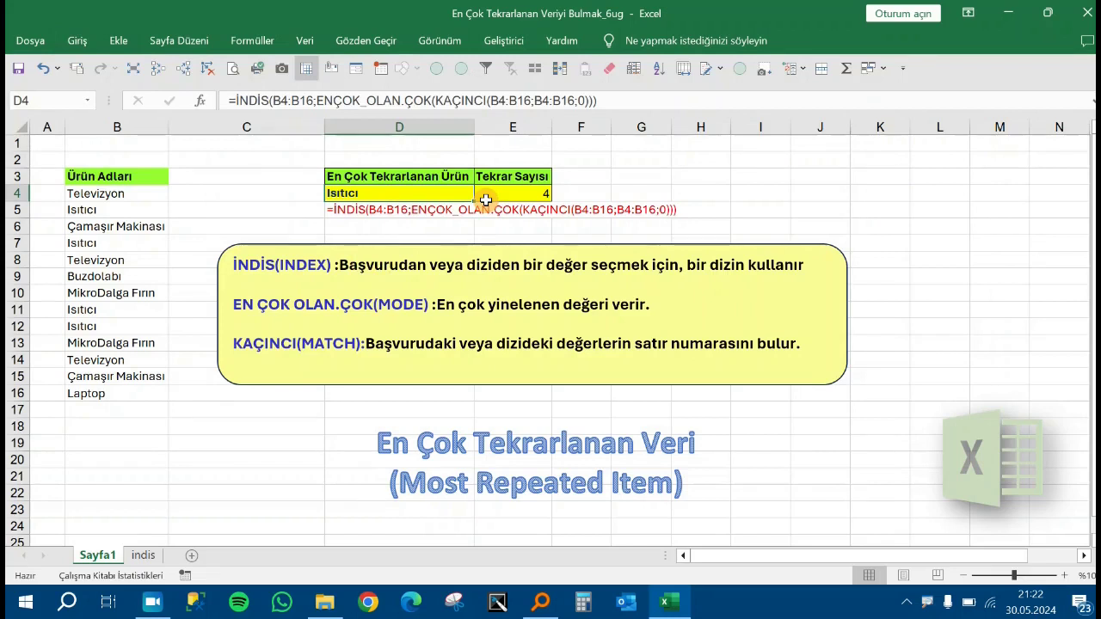
{"action": "left_click", "coordinate": [486, 199]}
{"action": "key", "text": "Left"}
- Retype E4 as =EĞERSAY(B4:B16;D4) so it counts 4 Isıtıcı entries
{"action": "left_click", "coordinate": [486, 200]}
{"action": "key", "text": "Left"}
{"action": "key", "text": "Left"}
{"action": "key", "text": "Left"}
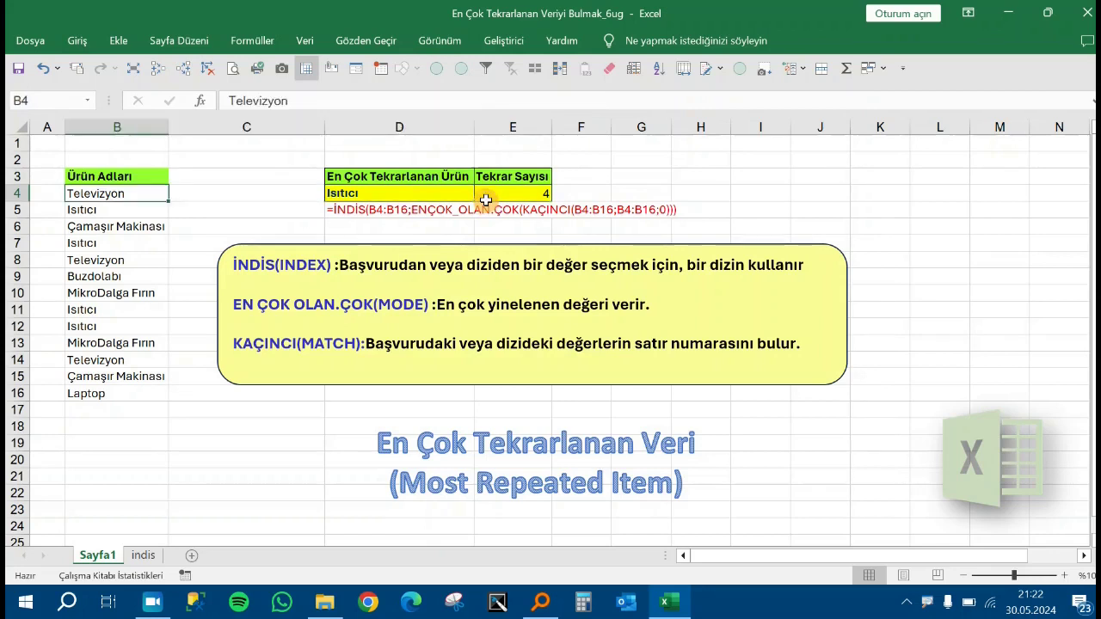
{"action": "key", "text": "Right"}
{"action": "key", "text": "Right"}
{"action": "key", "text": "Right"}
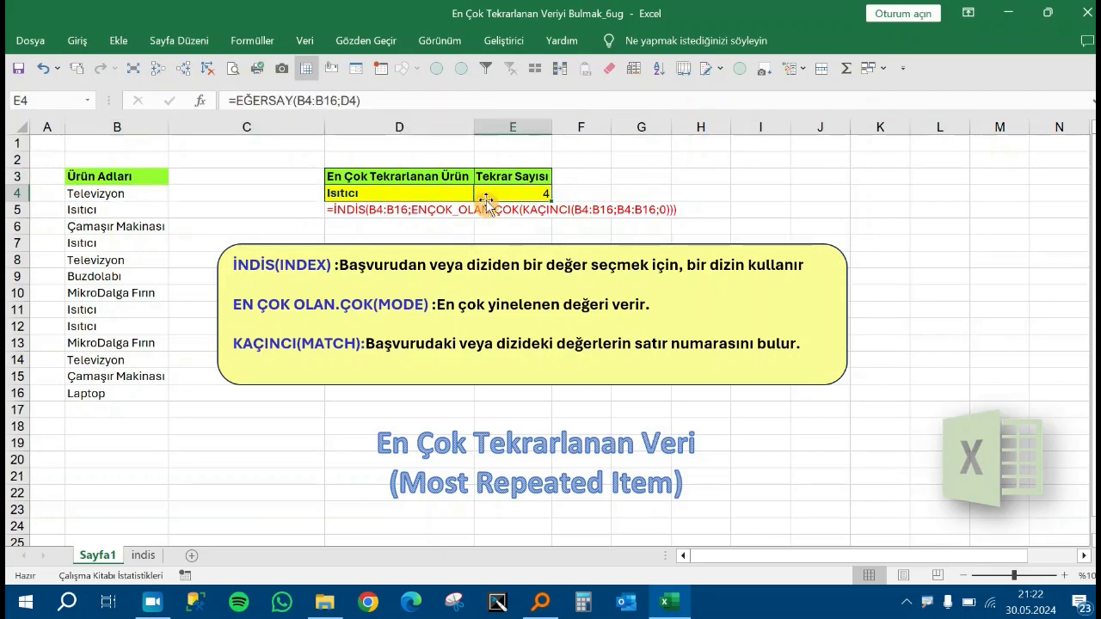
{"action": "key", "text": "Delete"}
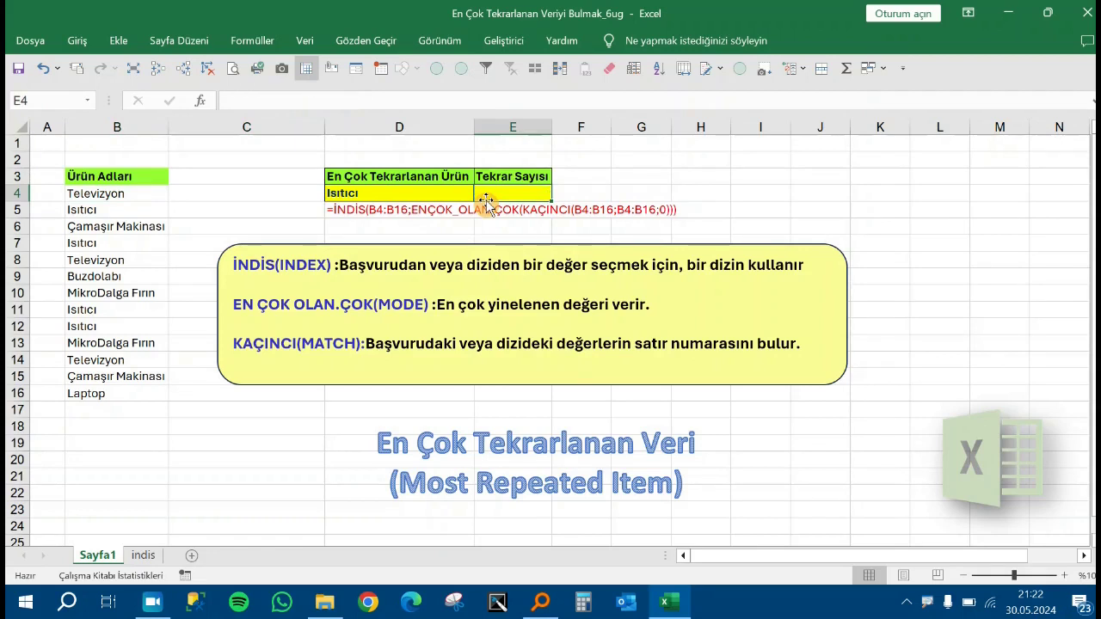
{"action": "type", "text": "=eğ"}
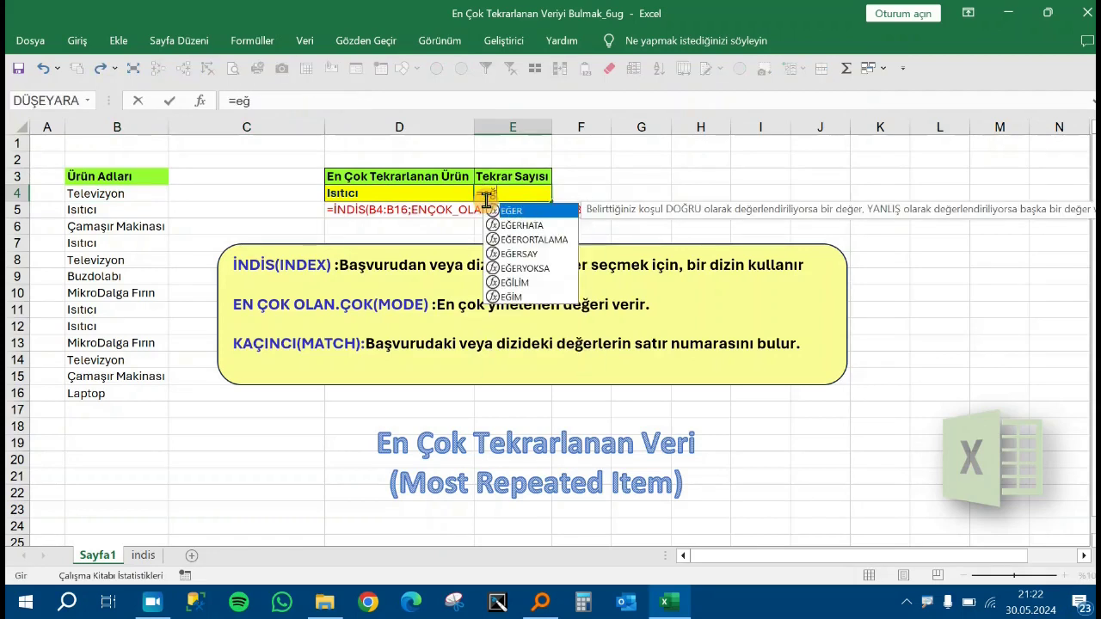
{"action": "key", "text": "Down"}
{"action": "key", "text": "Down"}
{"action": "key", "text": "Down"}
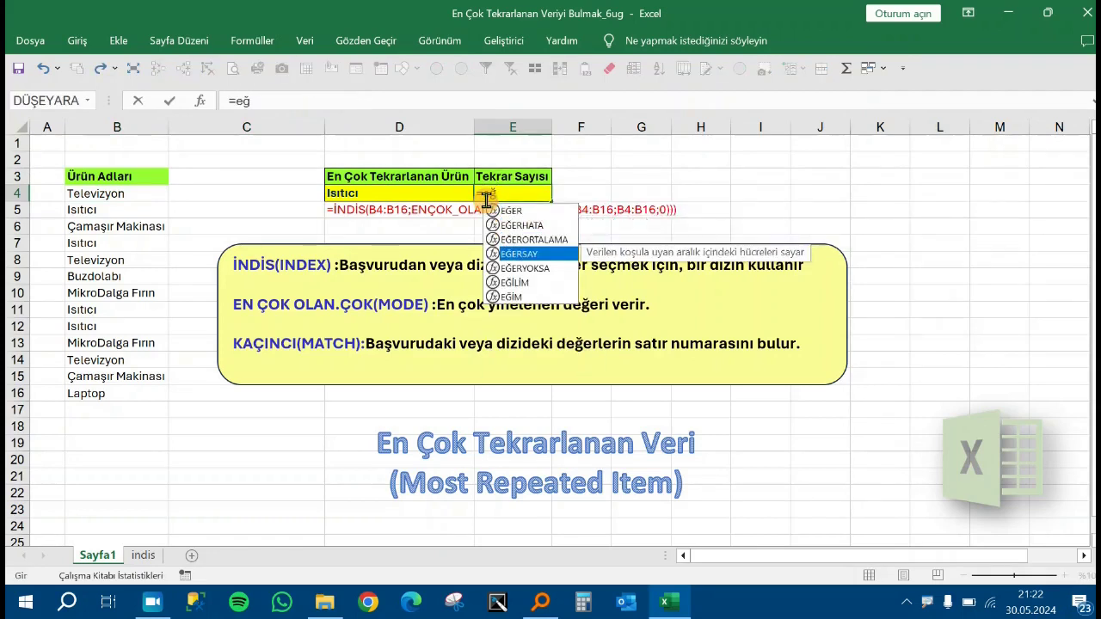
{"action": "key", "text": "Tab"}
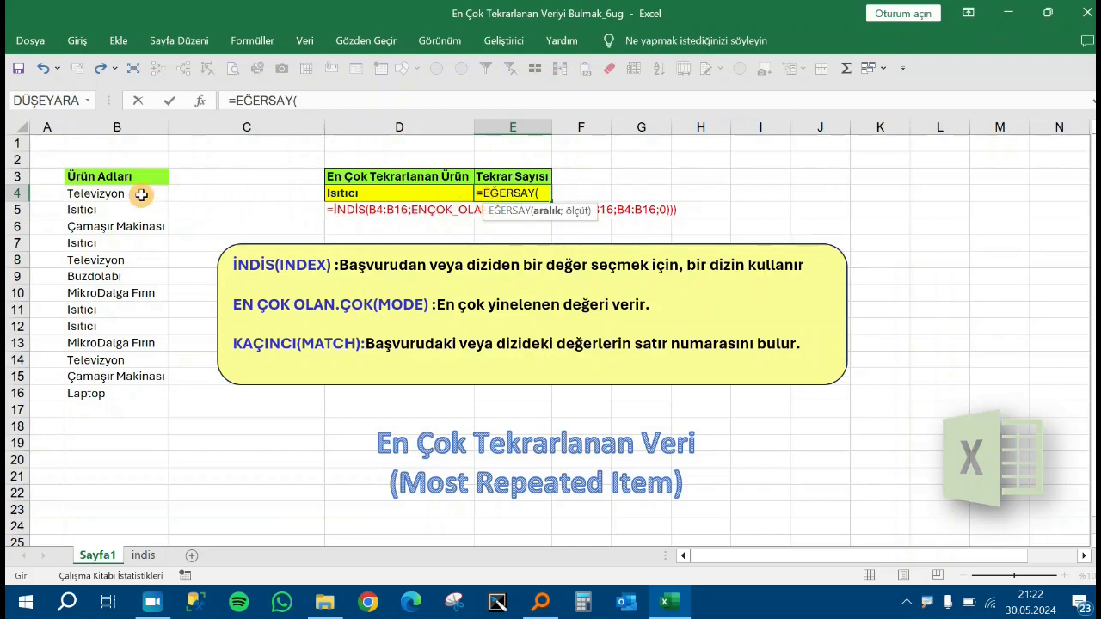
{"action": "left_click_drag", "start_coordinate": [141, 195], "coordinate": [152, 391]}
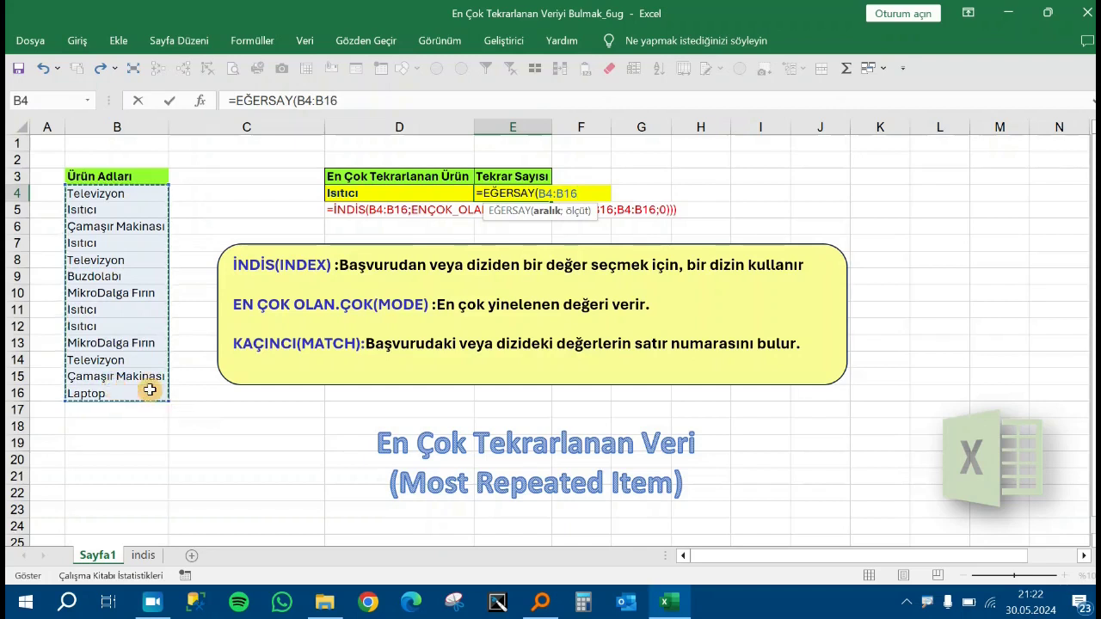
{"action": "type", "text": ";"}
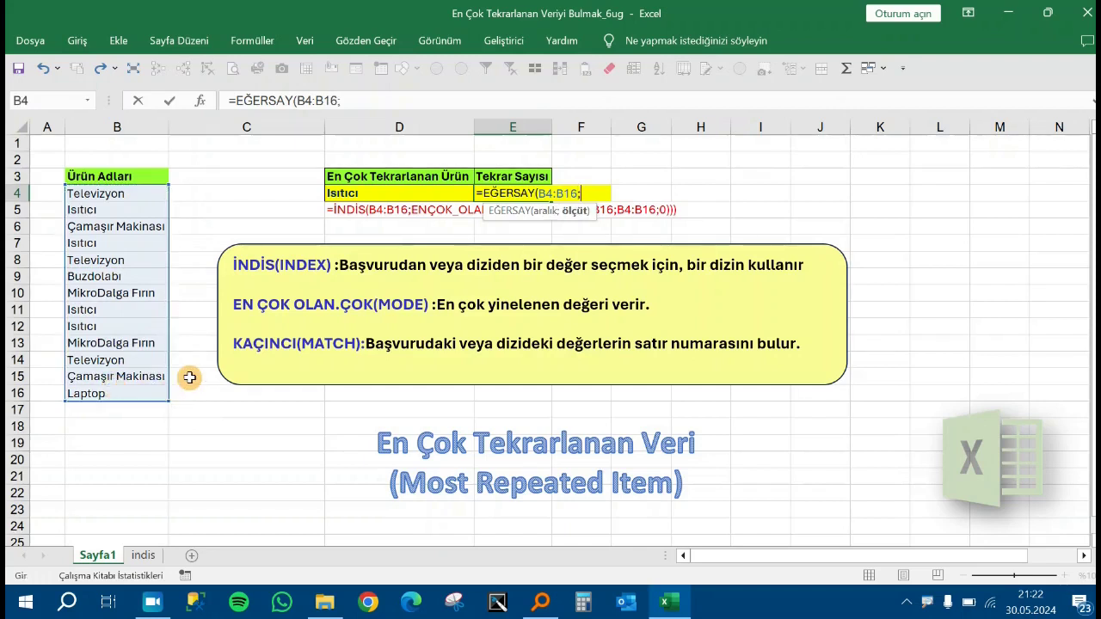
{"action": "left_click", "coordinate": [444, 193]}
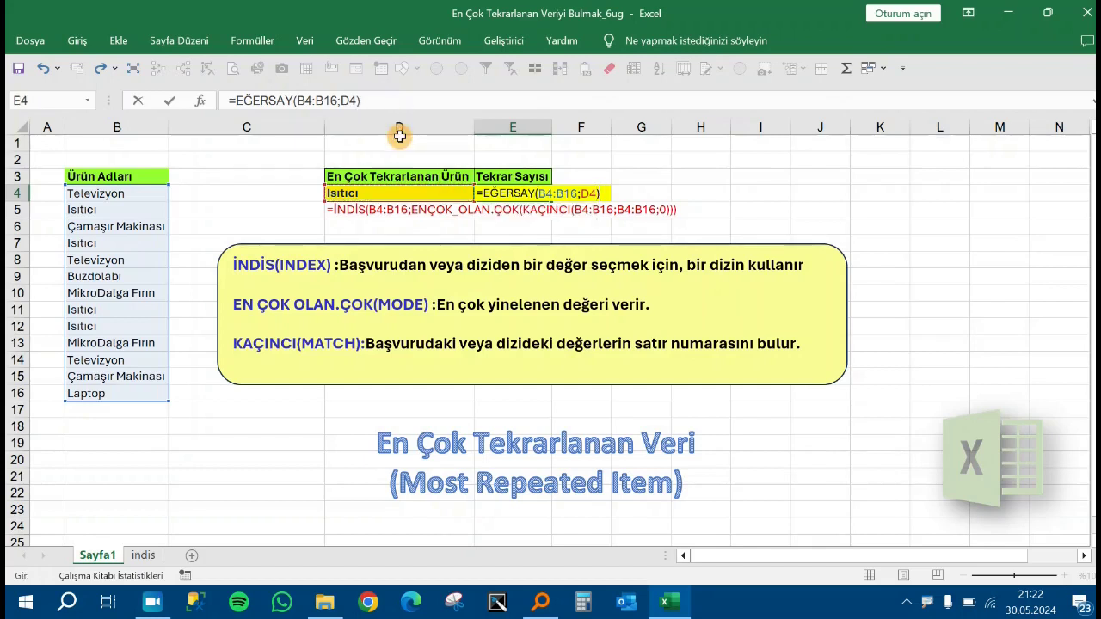
{"action": "key", "text": "Return"}
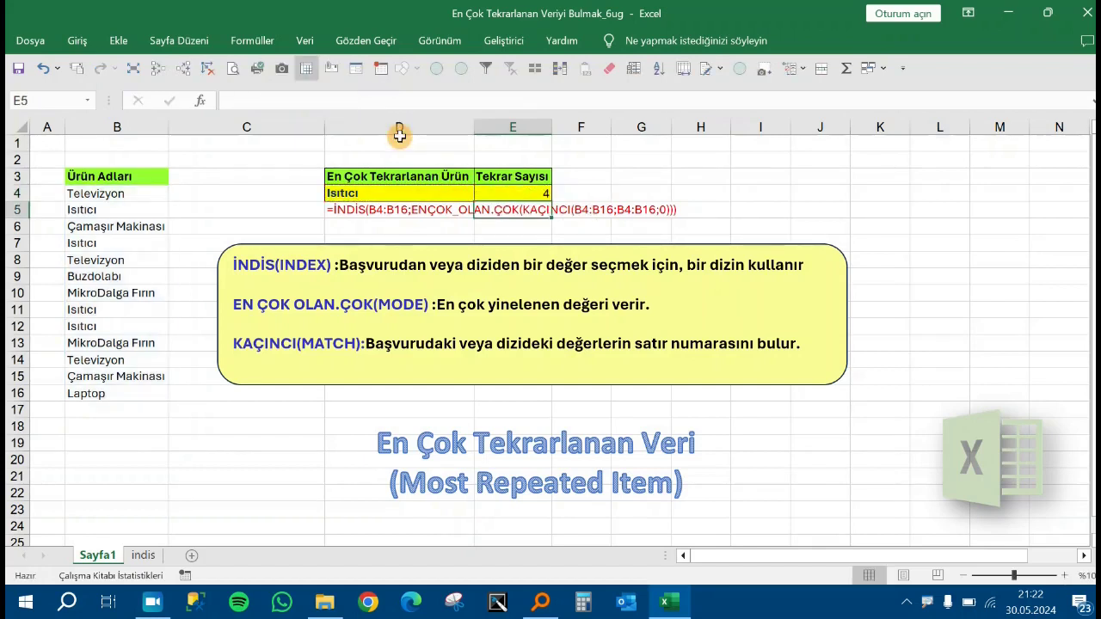
{"action": "key", "text": "Up"}
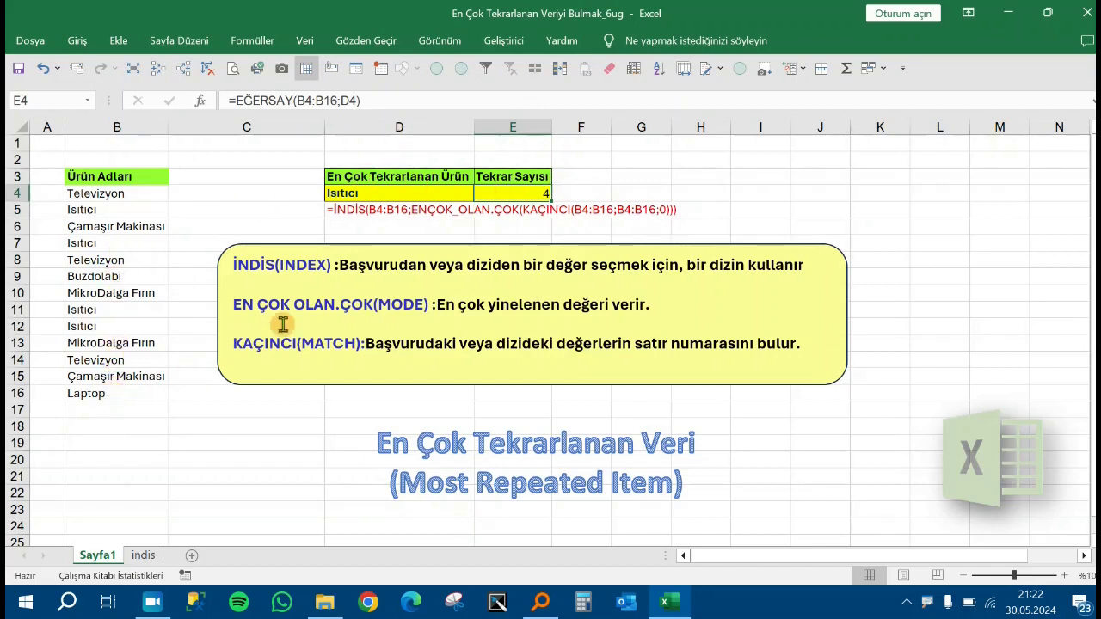
- Paste Laptop from B16 into B17:B22, giving seven Laptop entries
{"action": "left_click", "coordinate": [397, 196]}
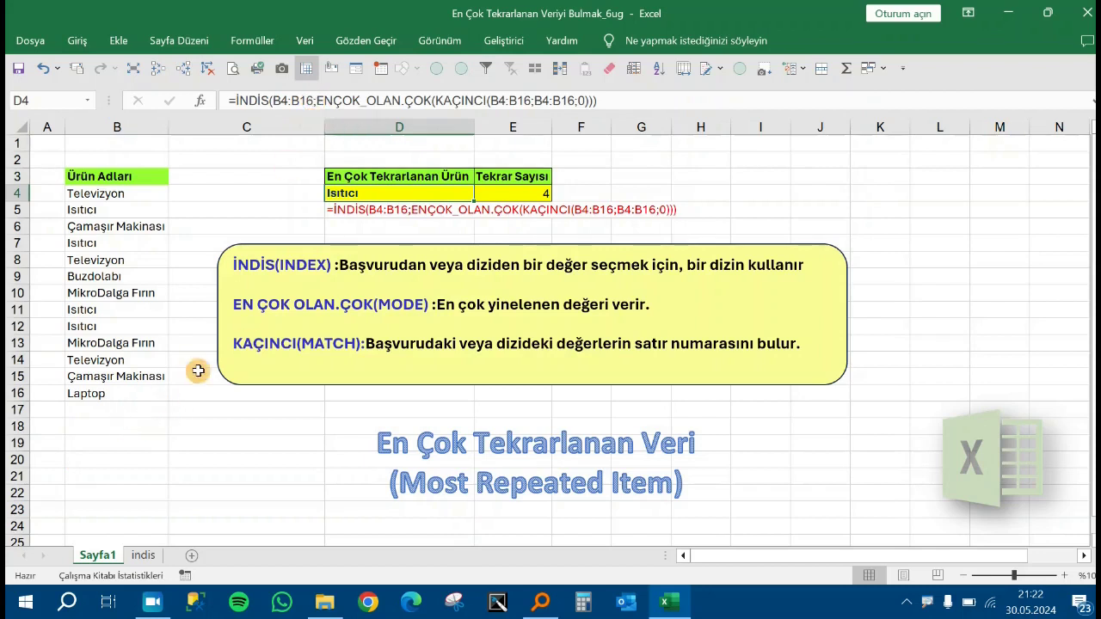
{"action": "left_click", "coordinate": [102, 403]}
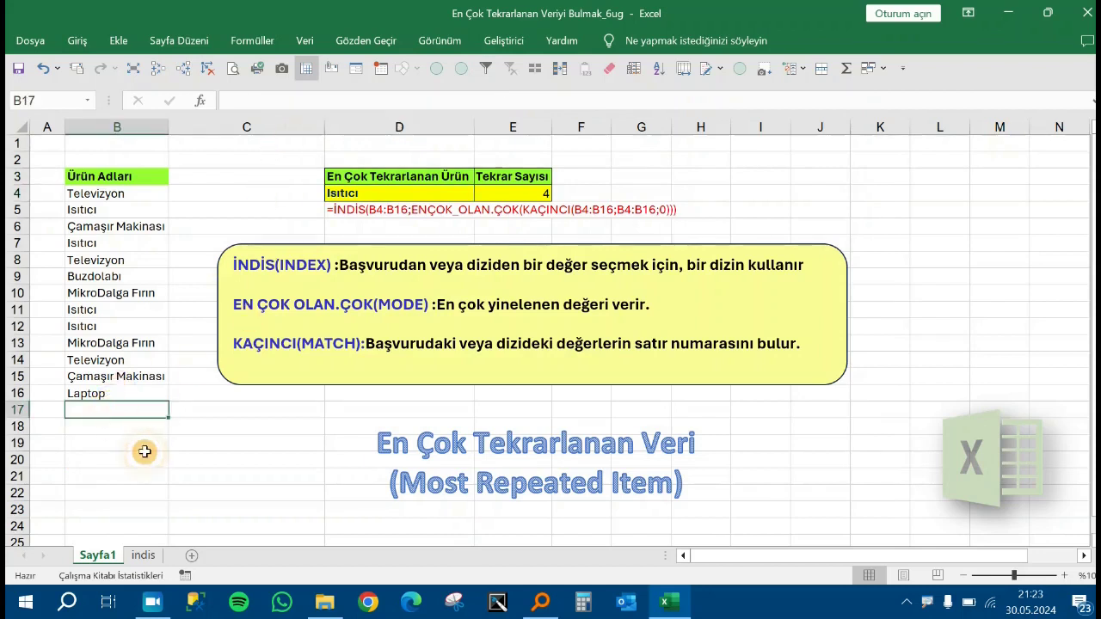
{"action": "key", "text": "Up"}
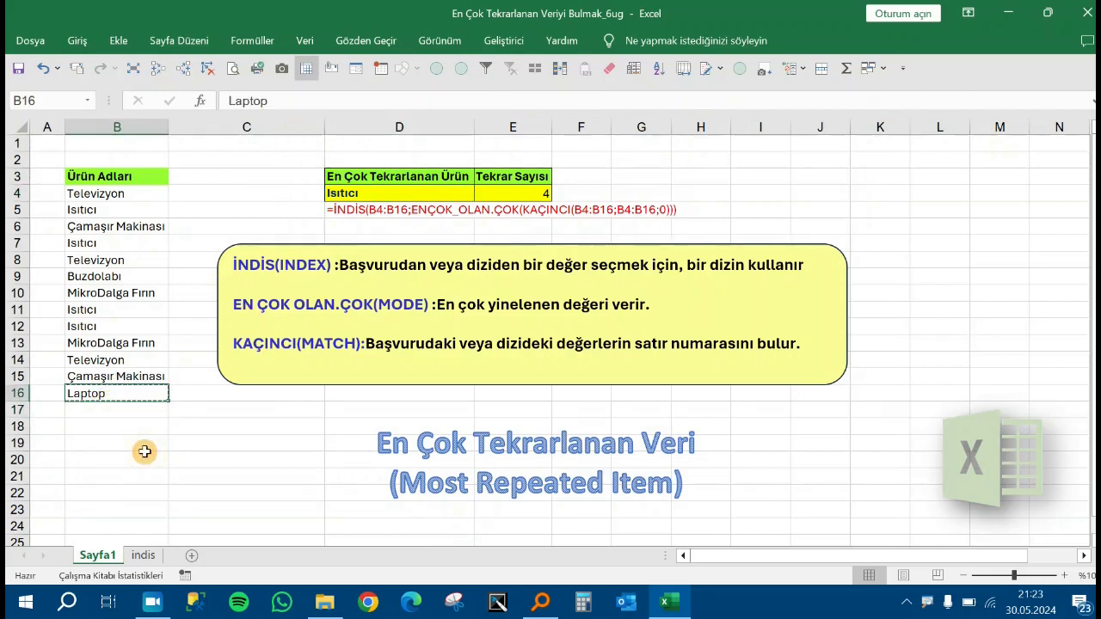
{"action": "left_click_drag", "start_coordinate": [144, 409], "coordinate": [145, 476]}
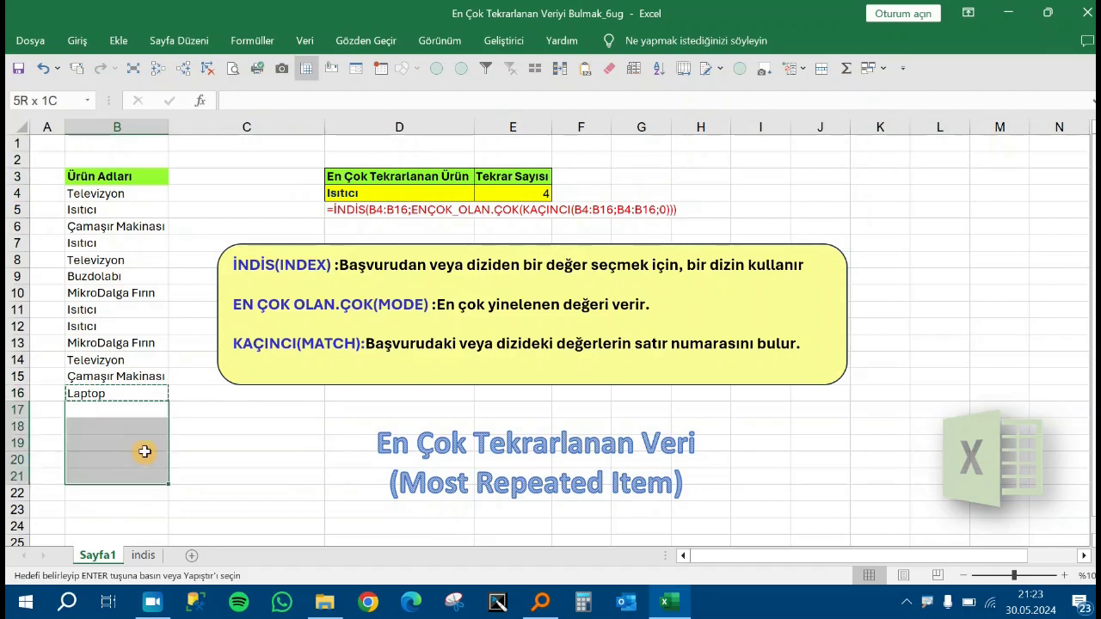
{"action": "key", "text": "shift+Down"}
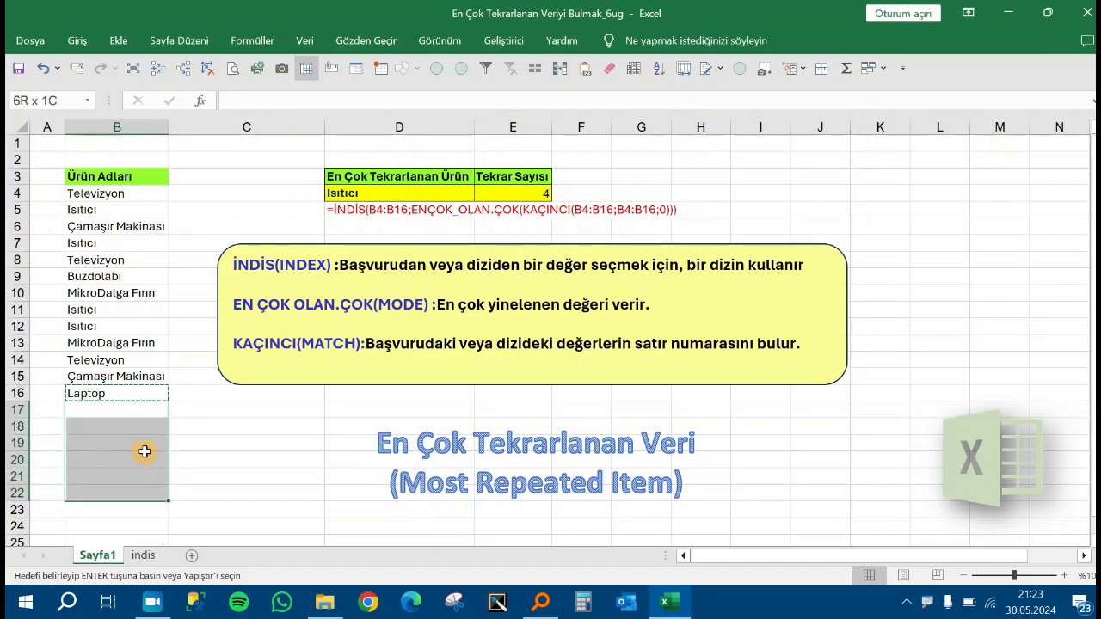
{"action": "key", "text": "Return"}
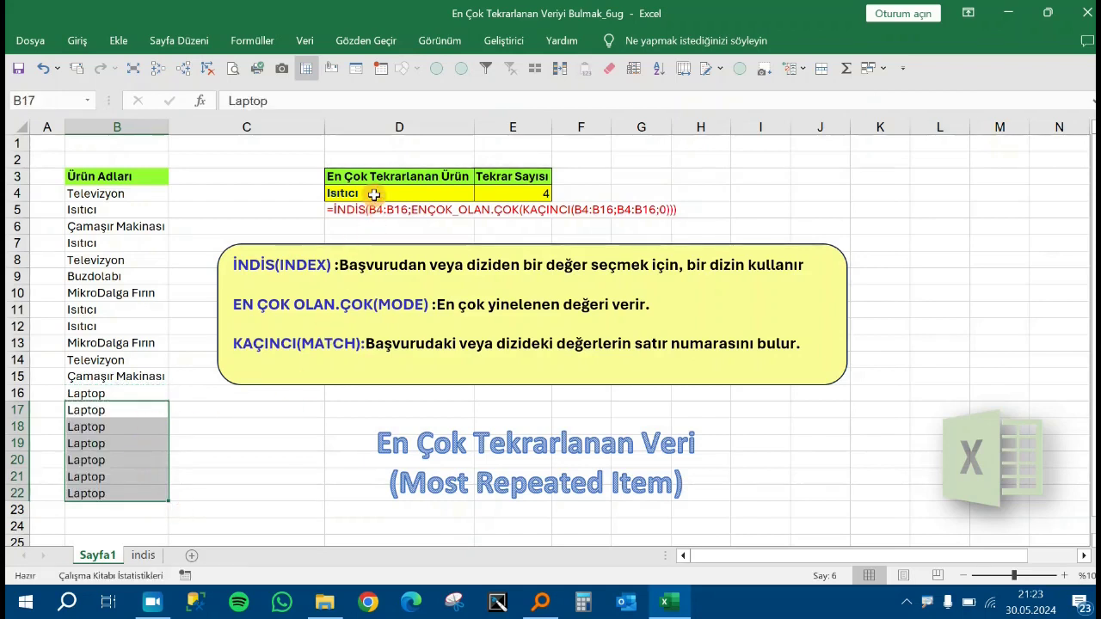
{"action": "left_click", "coordinate": [401, 210]}
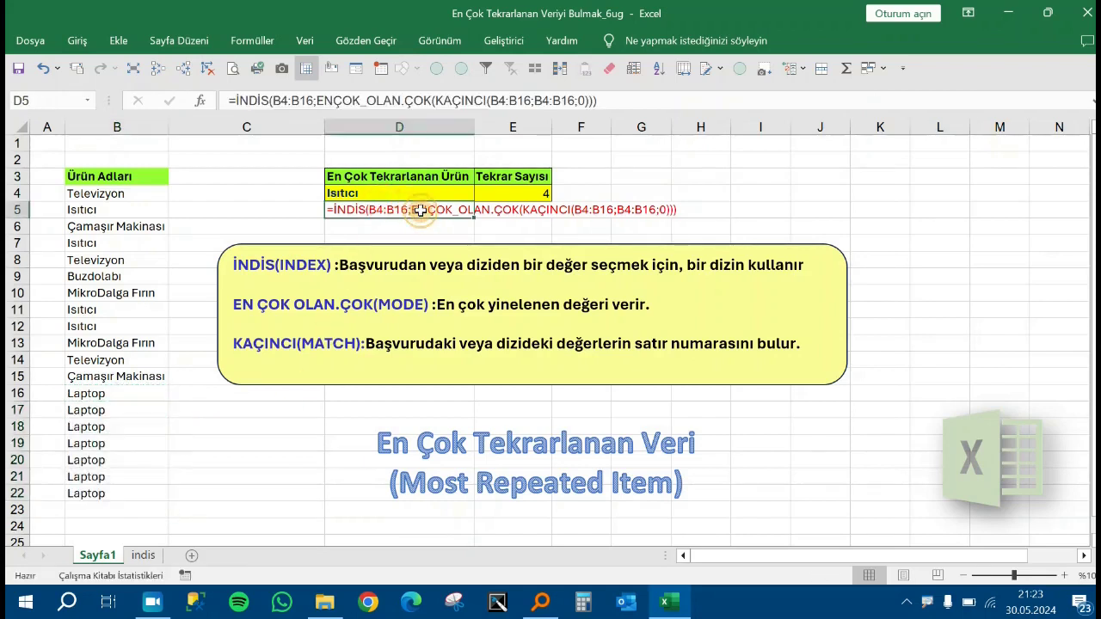
{"action": "left_click", "coordinate": [314, 103]}
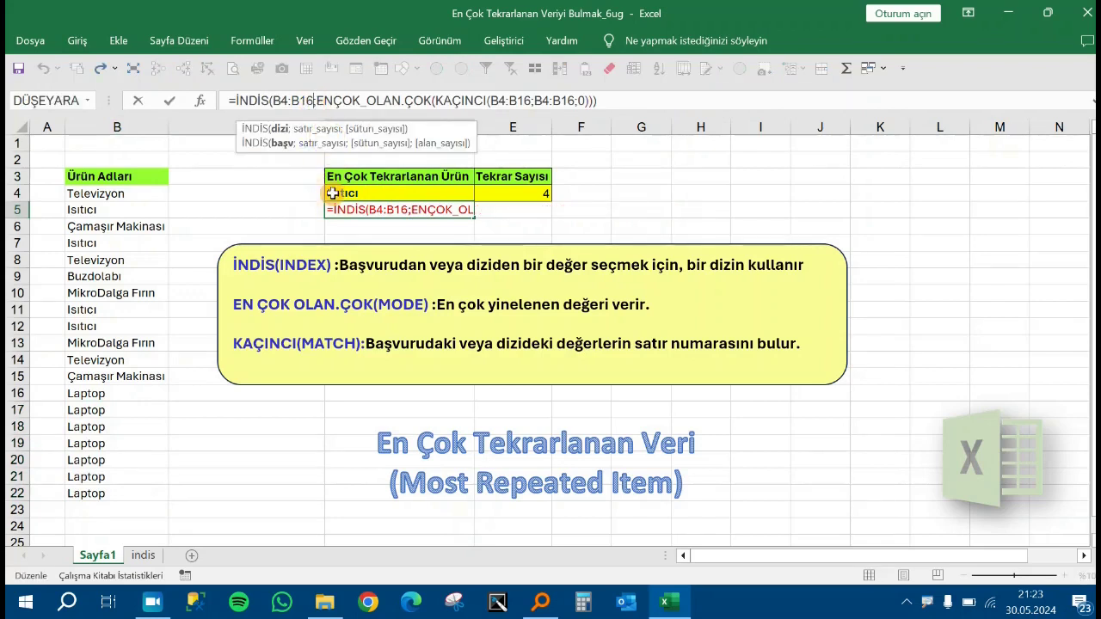
- Change the end rows of D5's İNDİS and KAÇINCI ranges and commit the formula
{"action": "key", "text": "BackSpace"}
{"action": "type", "text": "2"}
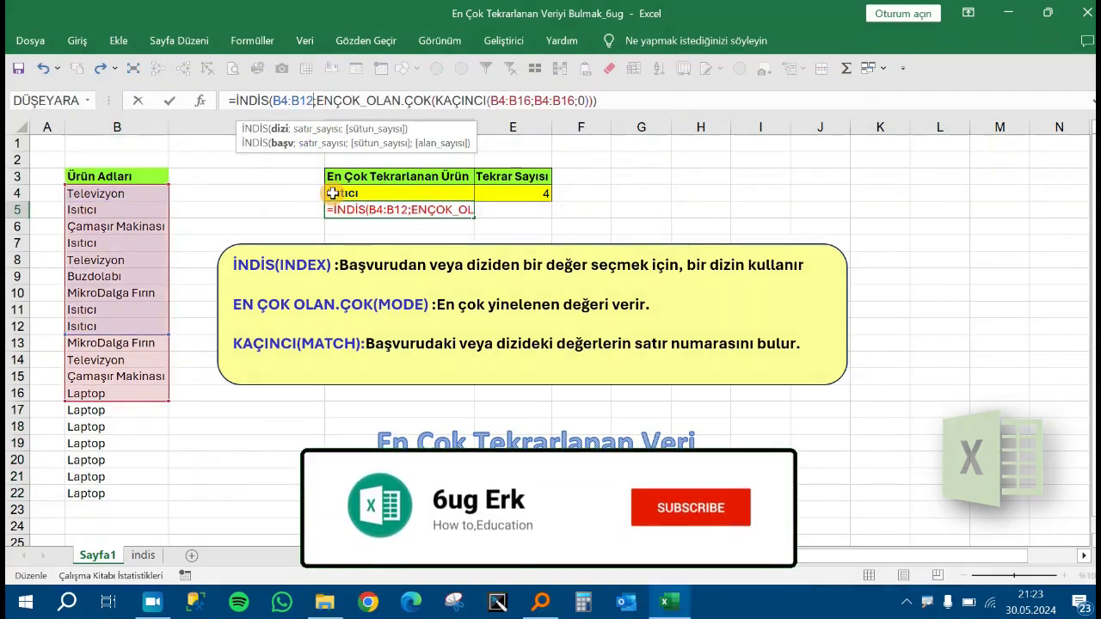
{"action": "type", "text": "3"}
{"action": "key", "text": "BackSpace"}
{"action": "key", "text": "BackSpace"}
{"action": "key", "text": "BackSpace"}
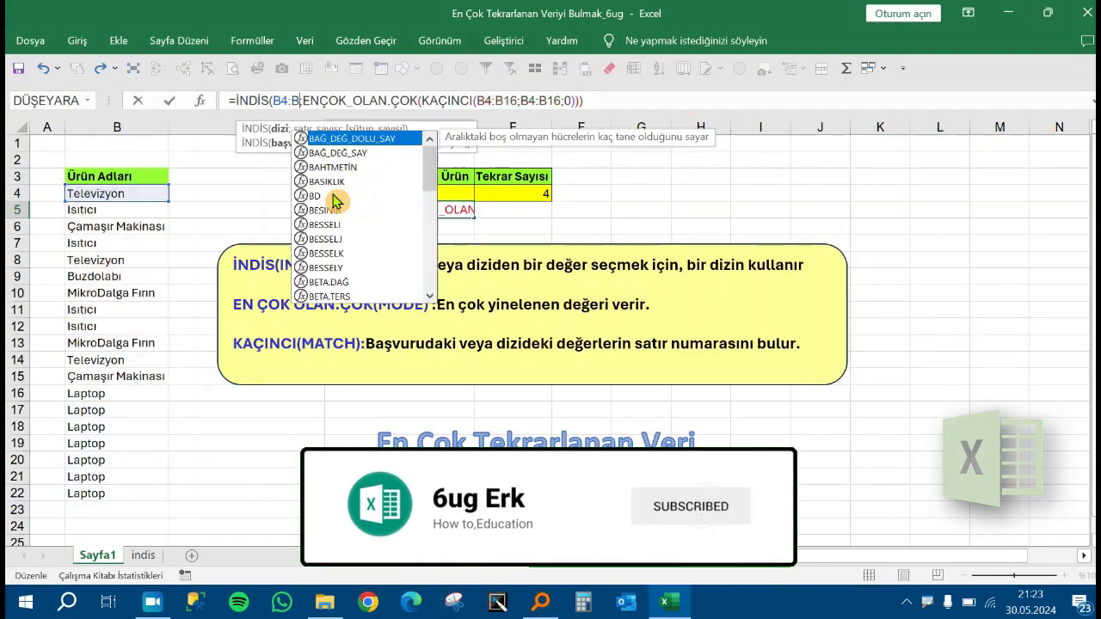
{"action": "type", "text": "23"}
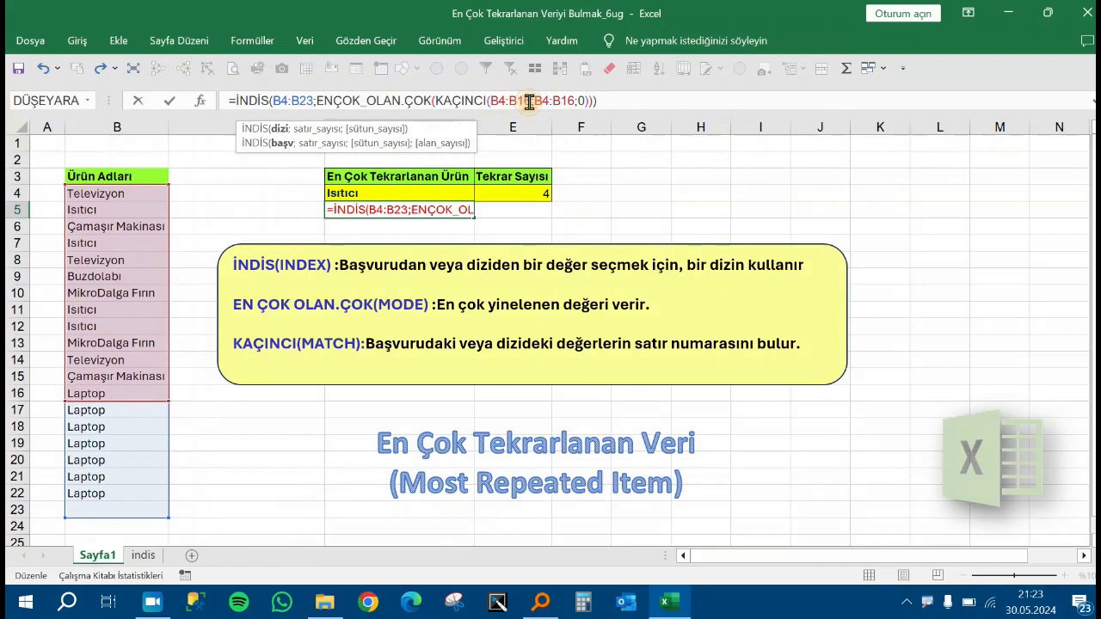
{"action": "key", "text": "BackSpace"}
{"action": "key", "text": "BackSpace"}
{"action": "type", "text": "23"}
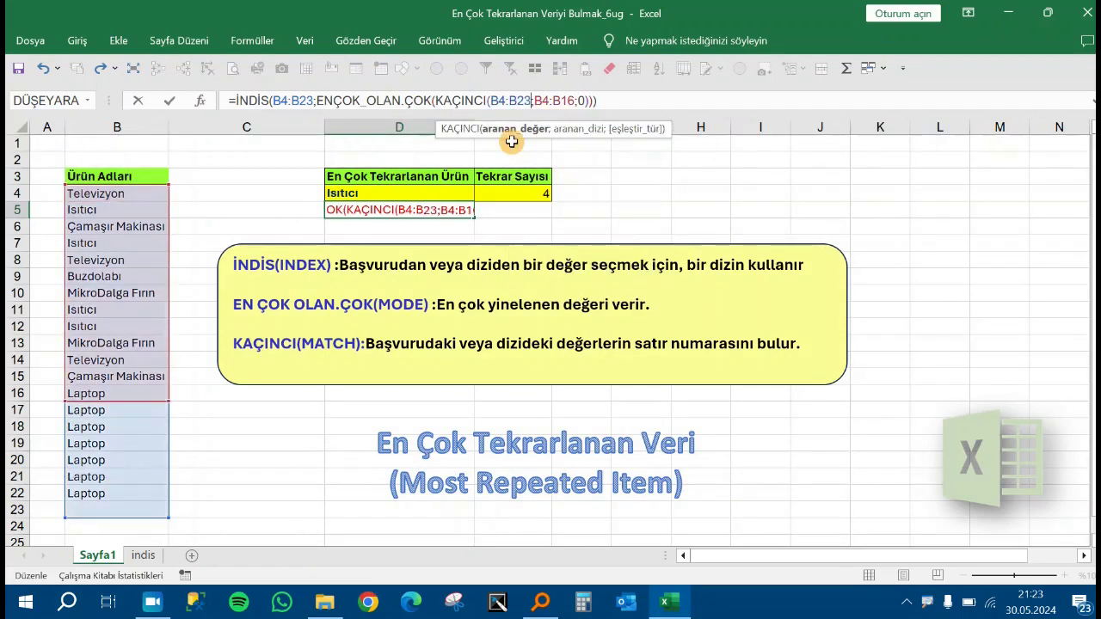
{"action": "left_click", "coordinate": [576, 102]}
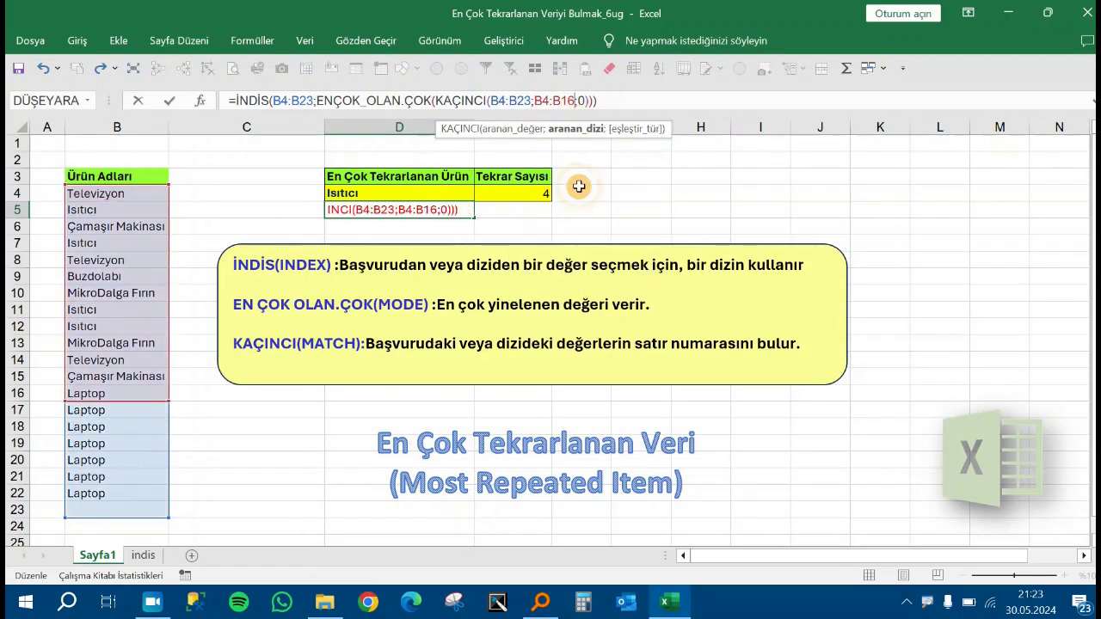
{"action": "key", "text": "BackSpace"}
{"action": "key", "text": "BackSpace"}
{"action": "type", "text": "23"}
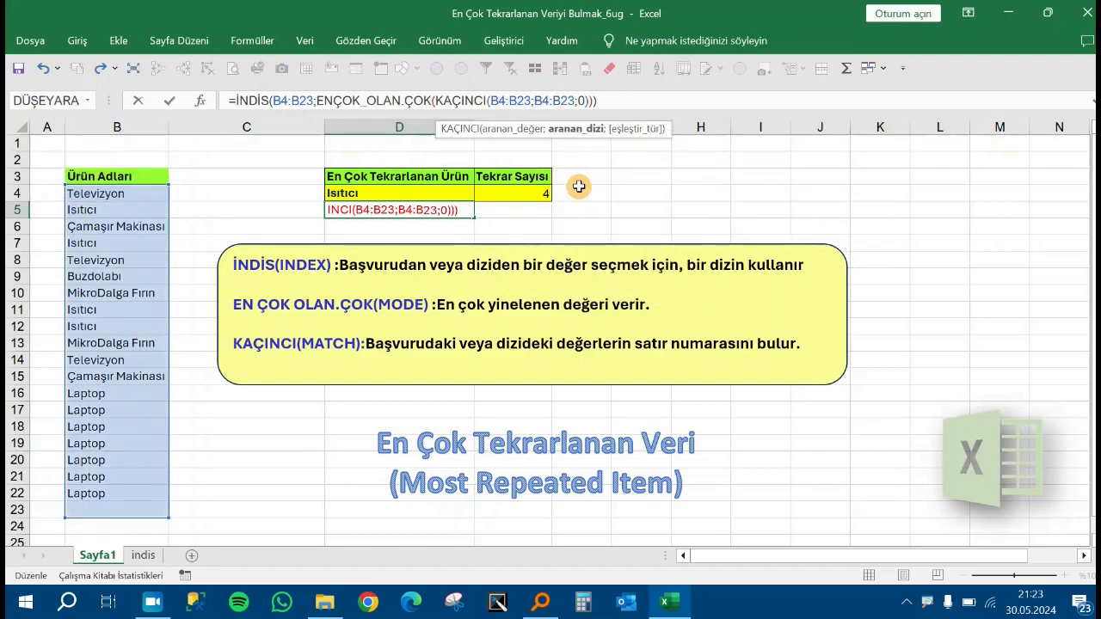
{"action": "key", "text": "Return"}
{"action": "key", "text": "Up"}
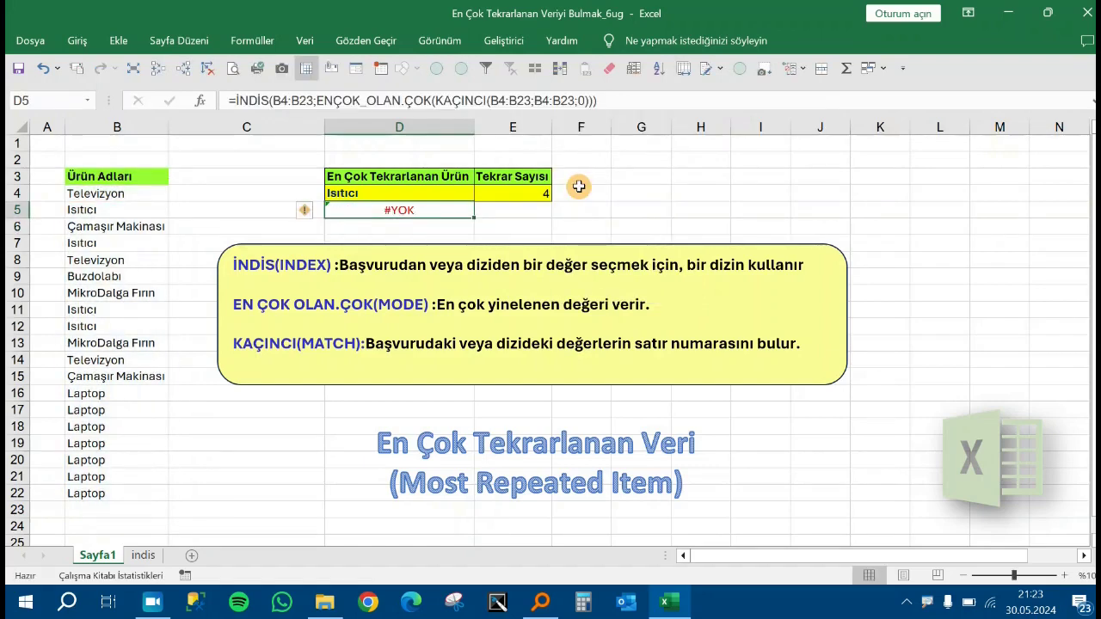
- Re-edit D5 so its ranges end at B4:B22, showing Laptop
{"action": "key", "text": "F2"}
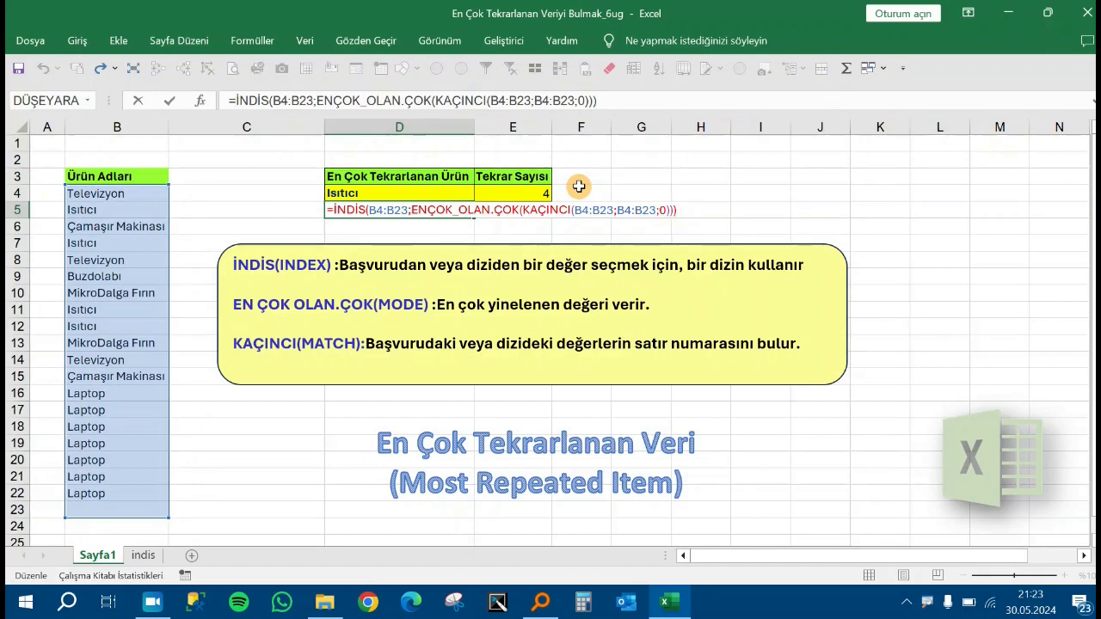
{"action": "key", "text": "Left"}
{"action": "key", "text": "Left"}
{"action": "key", "text": "Left"}
{"action": "key", "text": "Left"}
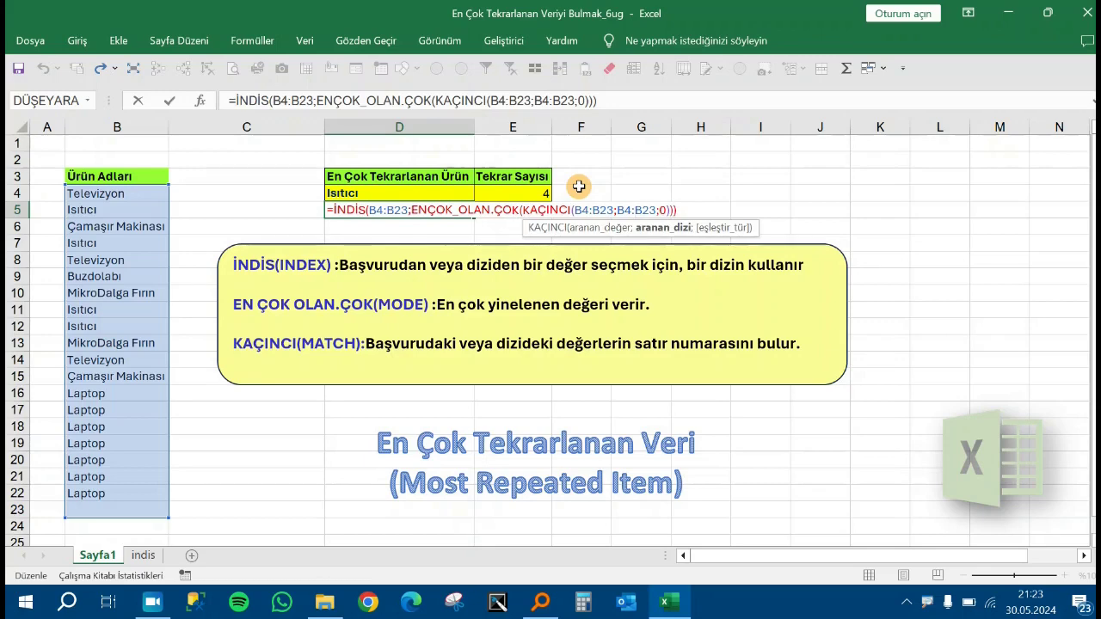
{"action": "key", "text": "Left"}
{"action": "key", "text": "Left"}
{"action": "key", "text": "Left"}
{"action": "key", "text": "Left"}
{"action": "key", "text": "Left"}
{"action": "key", "text": "Left"}
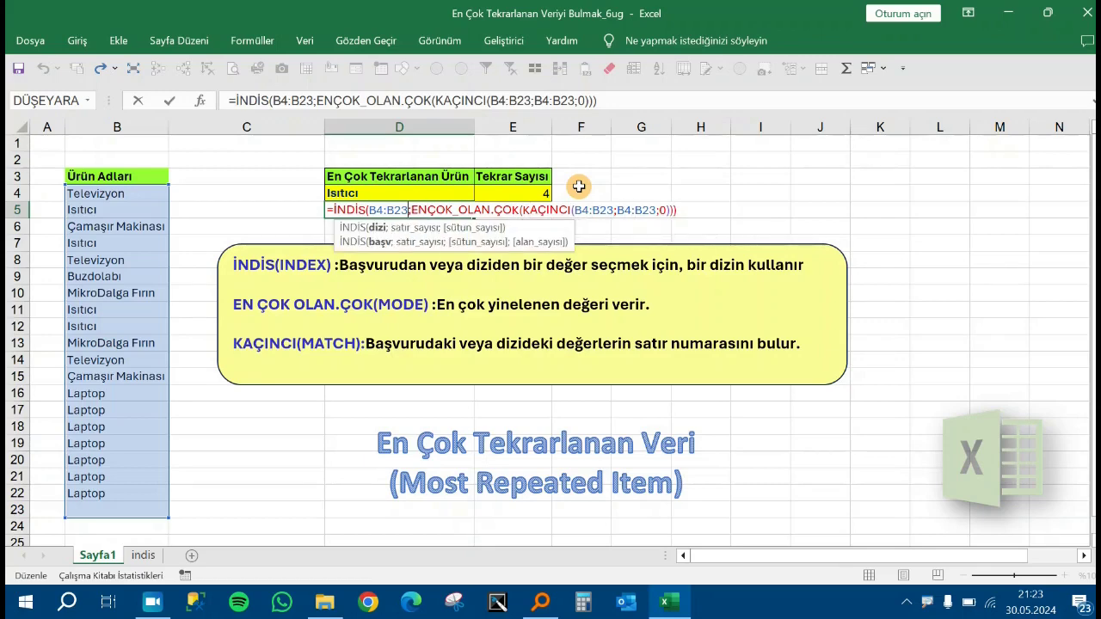
{"action": "key", "text": "BackSpace"}
{"action": "type", "text": "2"}
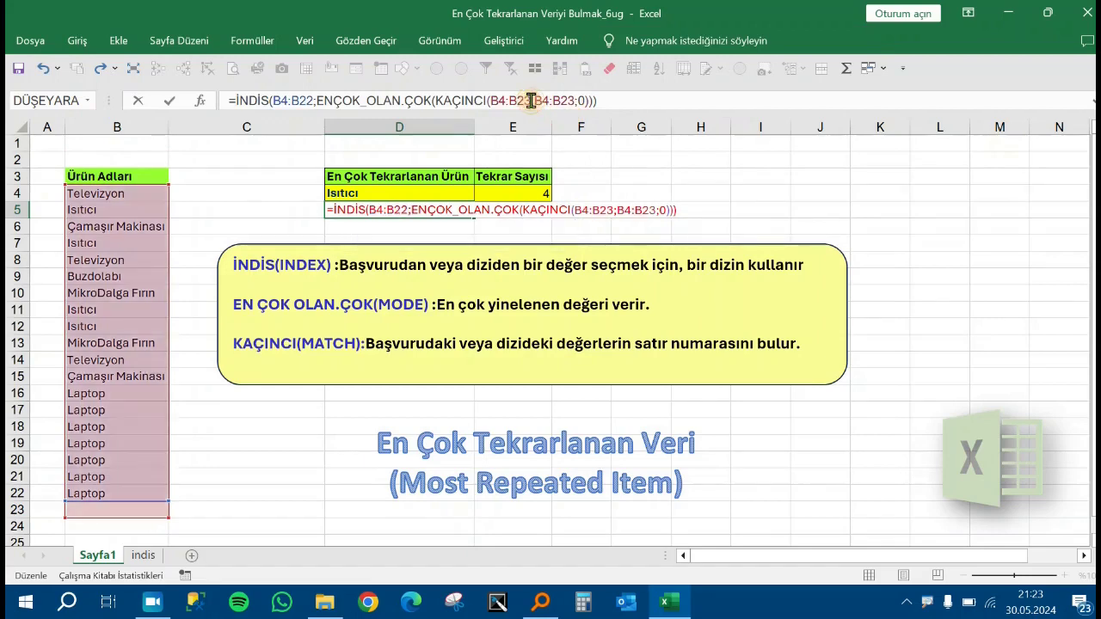
{"action": "key", "text": "Right"}
{"action": "key", "text": "Right"}
{"action": "key", "text": "Right"}
{"action": "key", "text": "BackSpace"}
{"action": "type", "text": "2"}
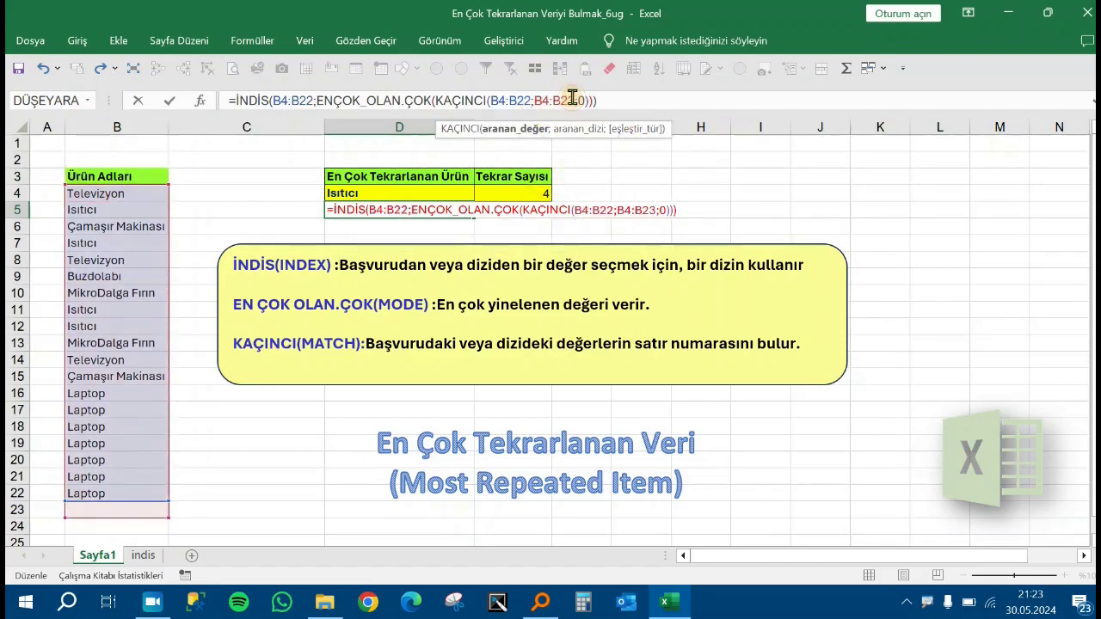
{"action": "key", "text": "Return"}
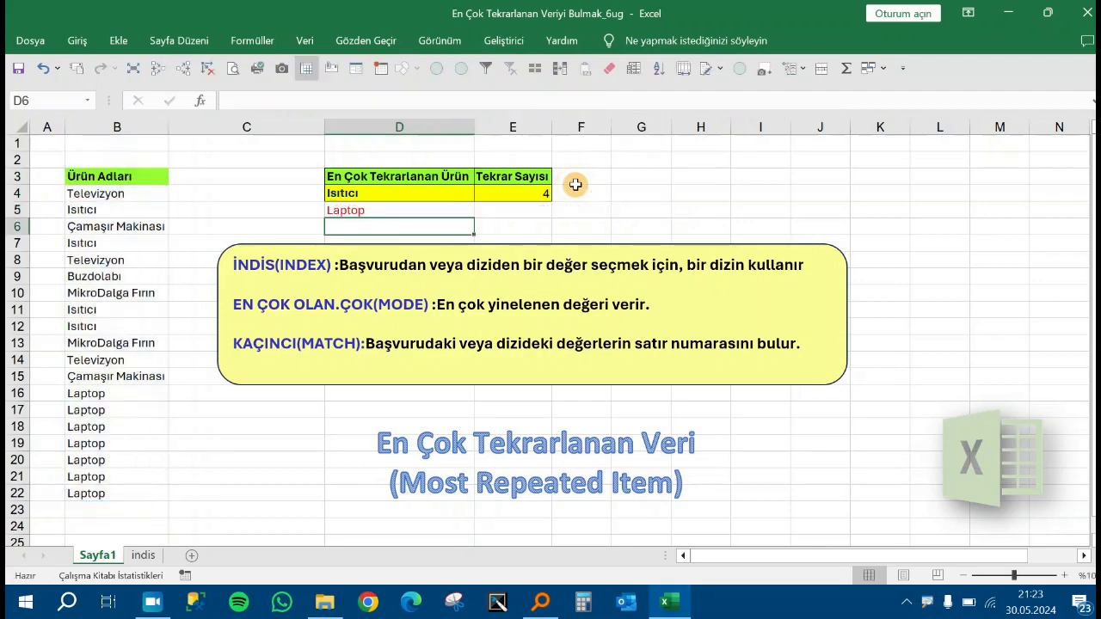
{"action": "key", "text": "Up"}
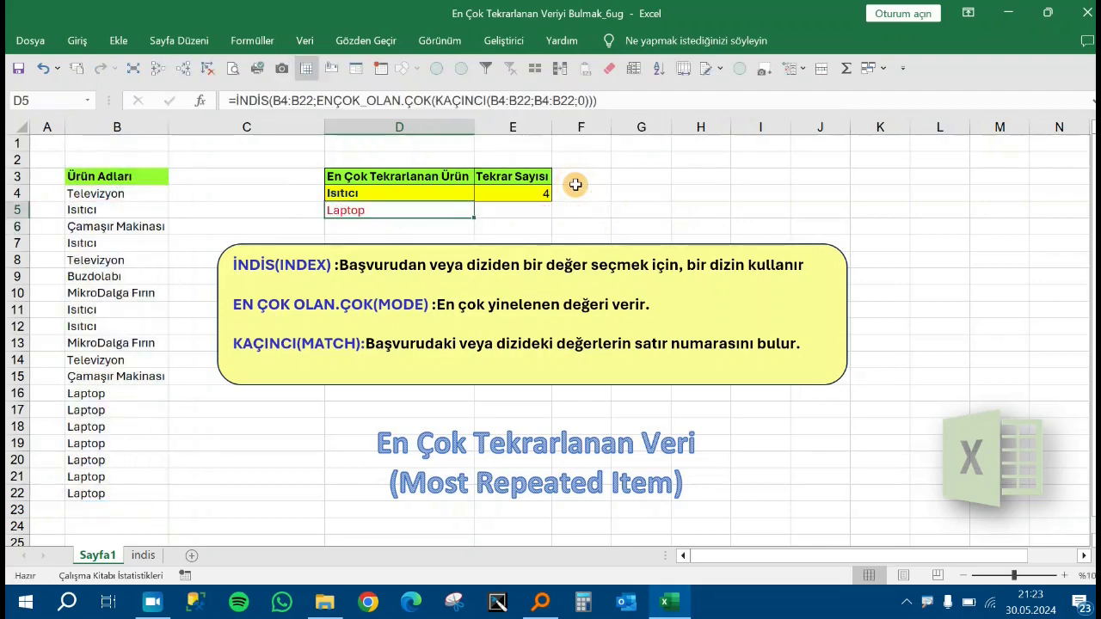
- Undo the D5 edit so it shows the formula as text again
{"action": "key", "text": "ctrl+z"}
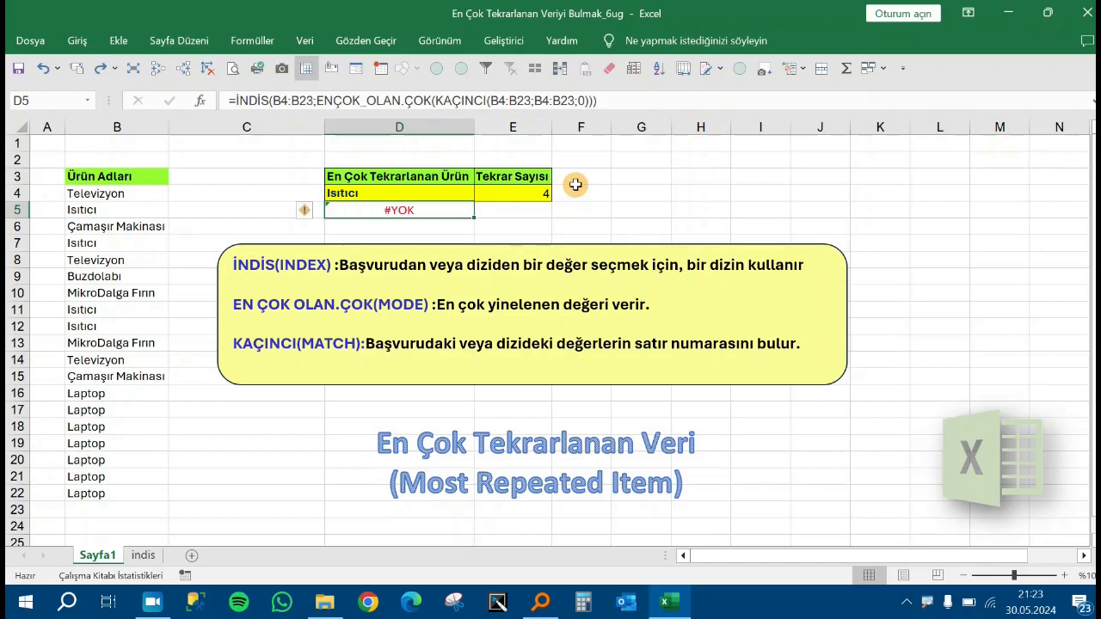
{"action": "key", "text": "Up"}
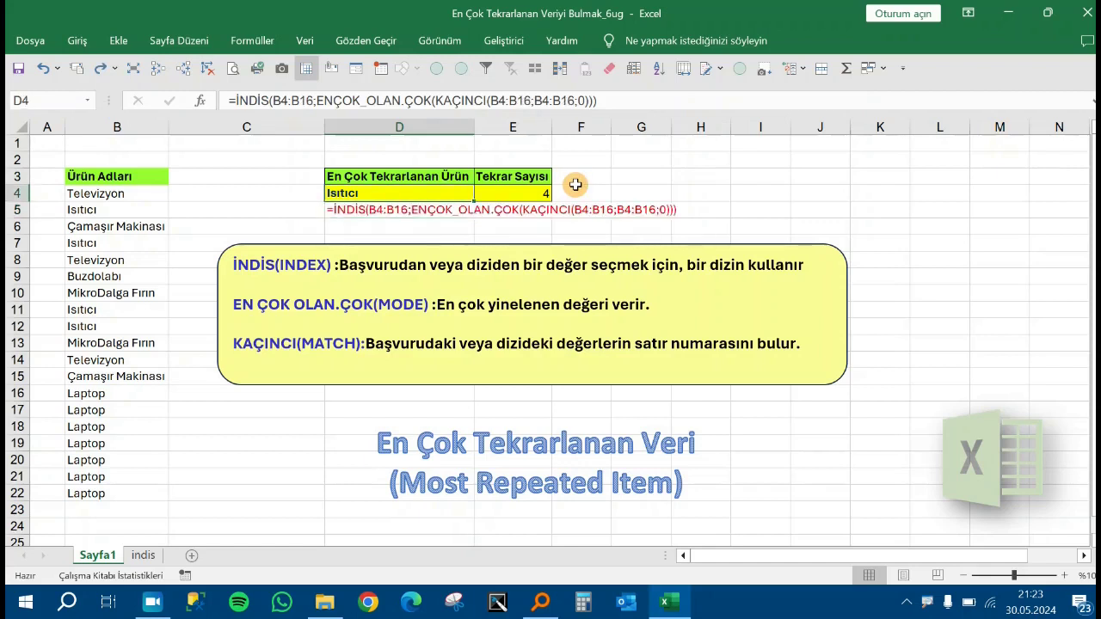
{"action": "key", "text": "F2"}
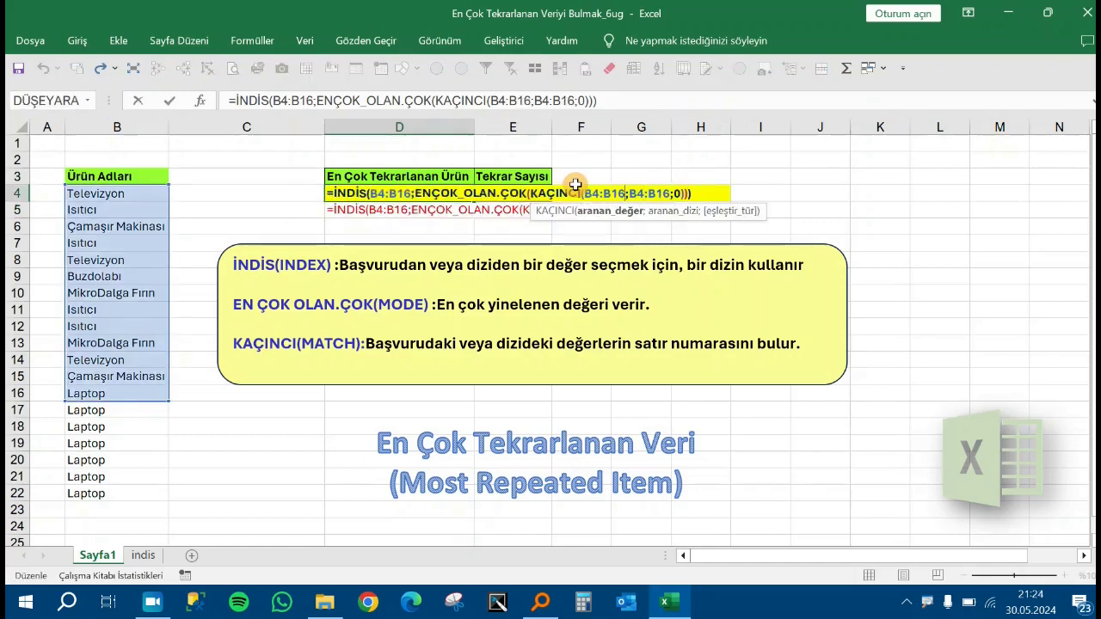
- Change all three B4:B16 ranges in D4's formula to B4:B22 so it returns Laptop
{"action": "key", "text": "Left"}
{"action": "key", "text": "Left"}
{"action": "key", "text": "Left"}
{"action": "key", "text": "Left"}
{"action": "key", "text": "Left"}
{"action": "key", "text": "Left"}
{"action": "key", "text": "Left"}
{"action": "key", "text": "Left"}
{"action": "key", "text": "Left"}
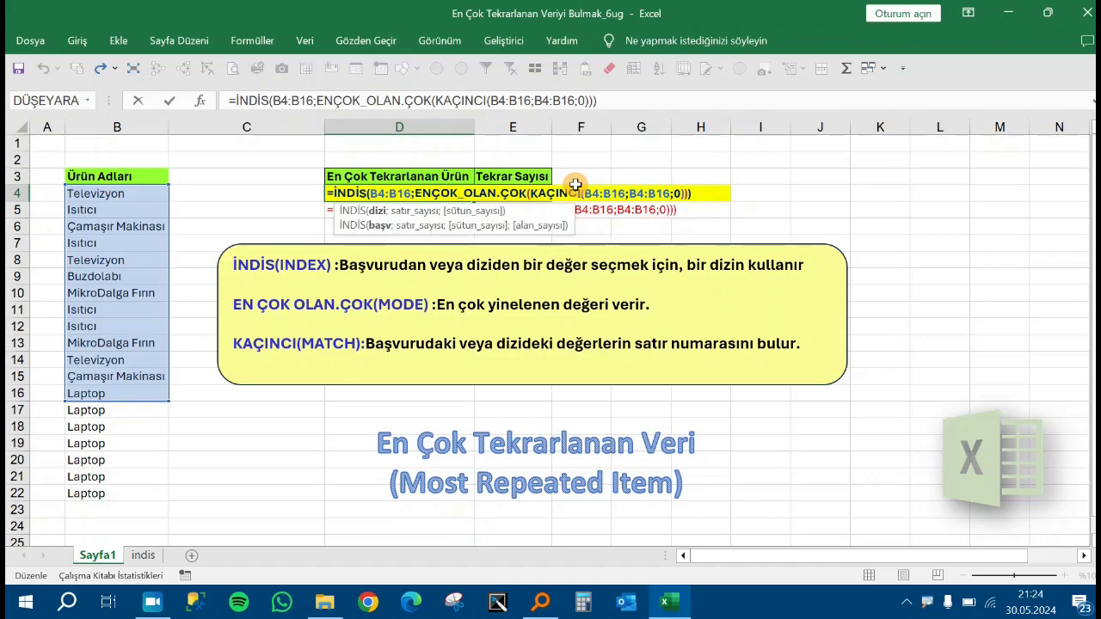
{"action": "key", "text": "BackSpace"}
{"action": "key", "text": "BackSpace"}
{"action": "type", "text": "22"}
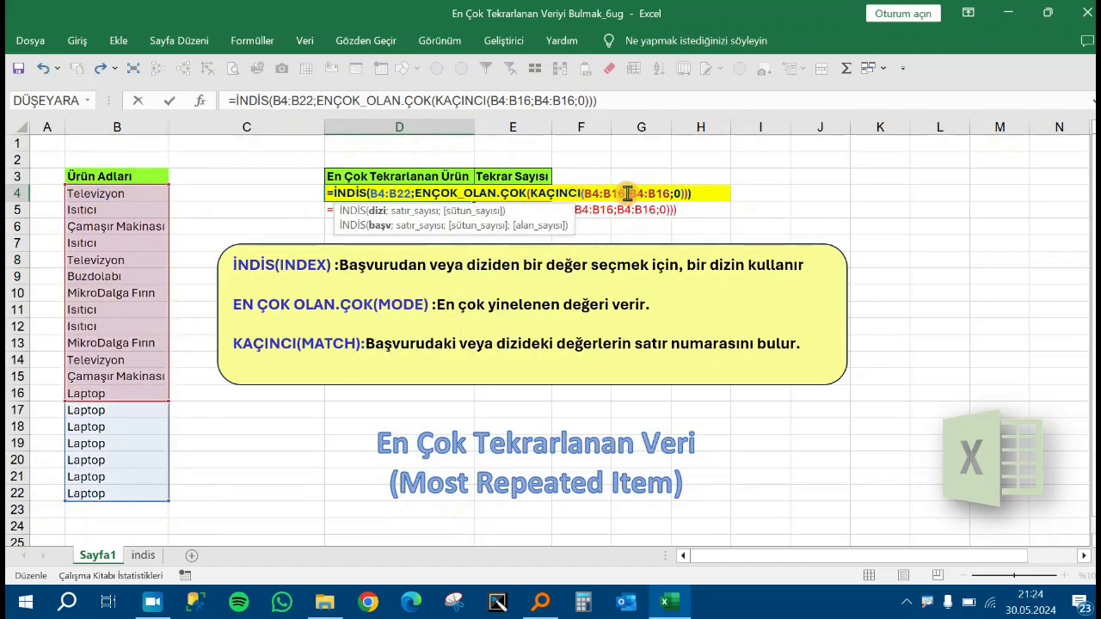
{"action": "left_click", "coordinate": [627, 193]}
{"action": "key", "text": "BackSpace"}
{"action": "key", "text": "BackSpace"}
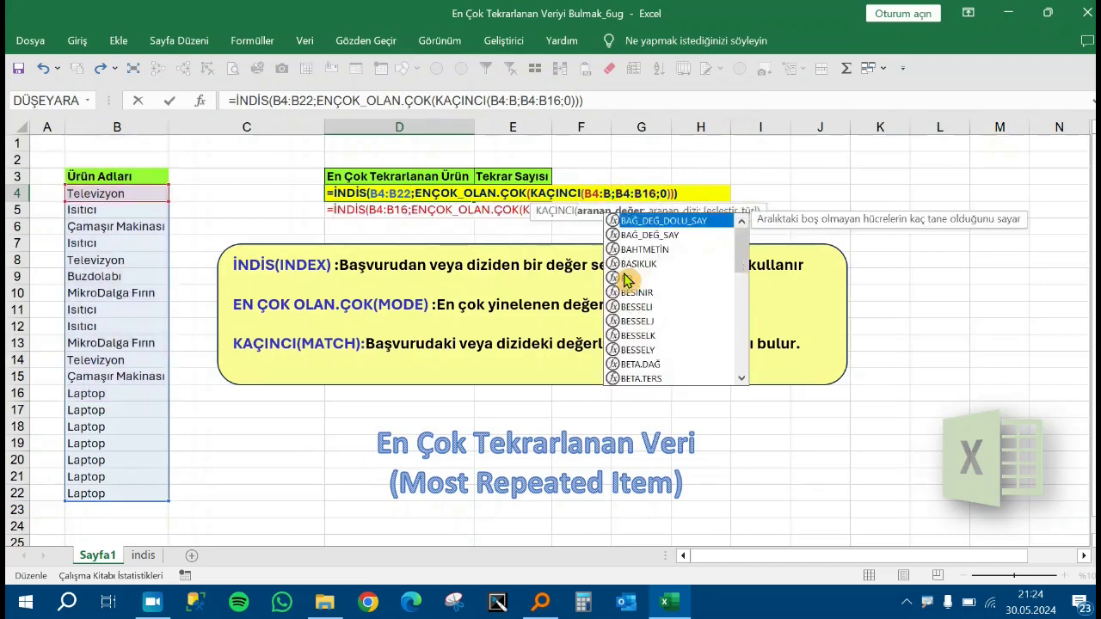
{"action": "type", "text": "22"}
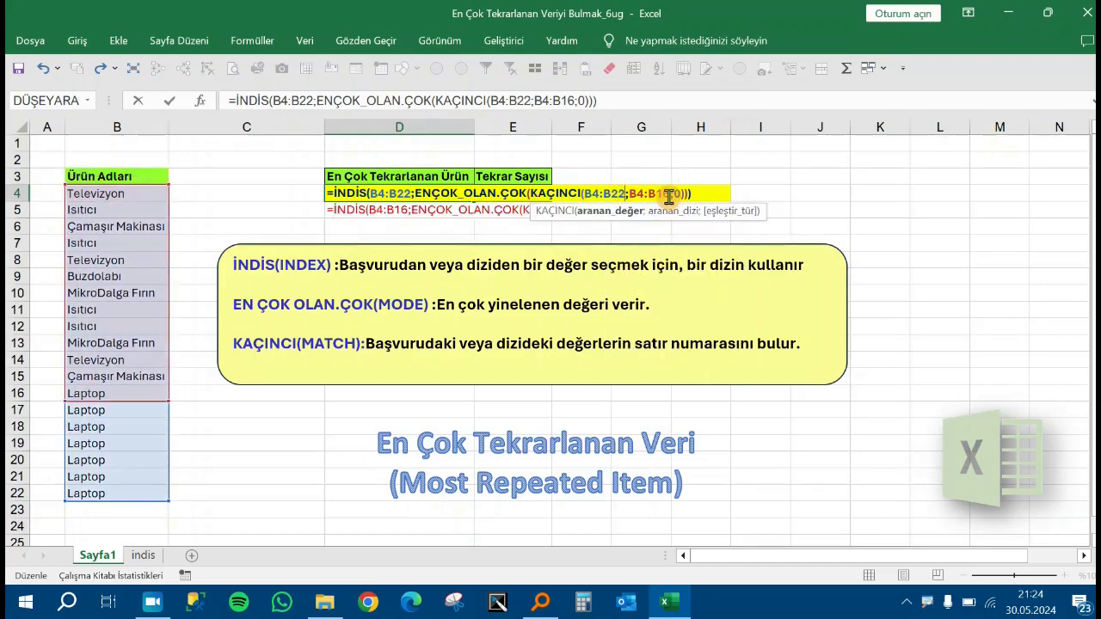
{"action": "left_click", "coordinate": [669, 193]}
{"action": "key", "text": "BackSpace"}
{"action": "key", "text": "BackSpace"}
{"action": "type", "text": "22"}
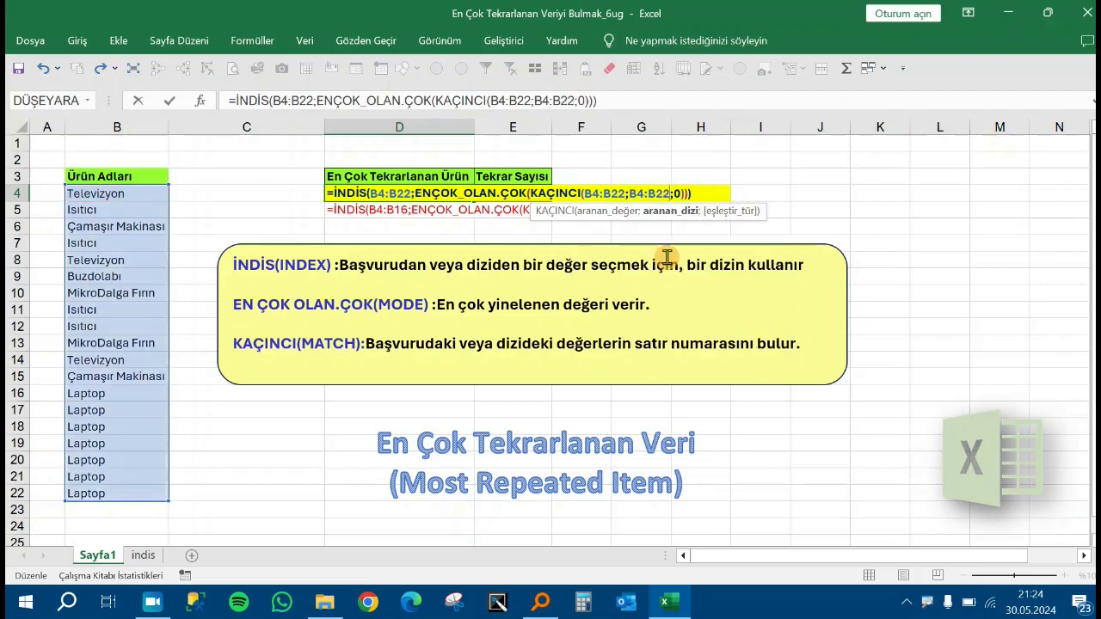
{"action": "key", "text": "Return"}
{"action": "key", "text": "Up"}
{"action": "key", "text": "Left"}
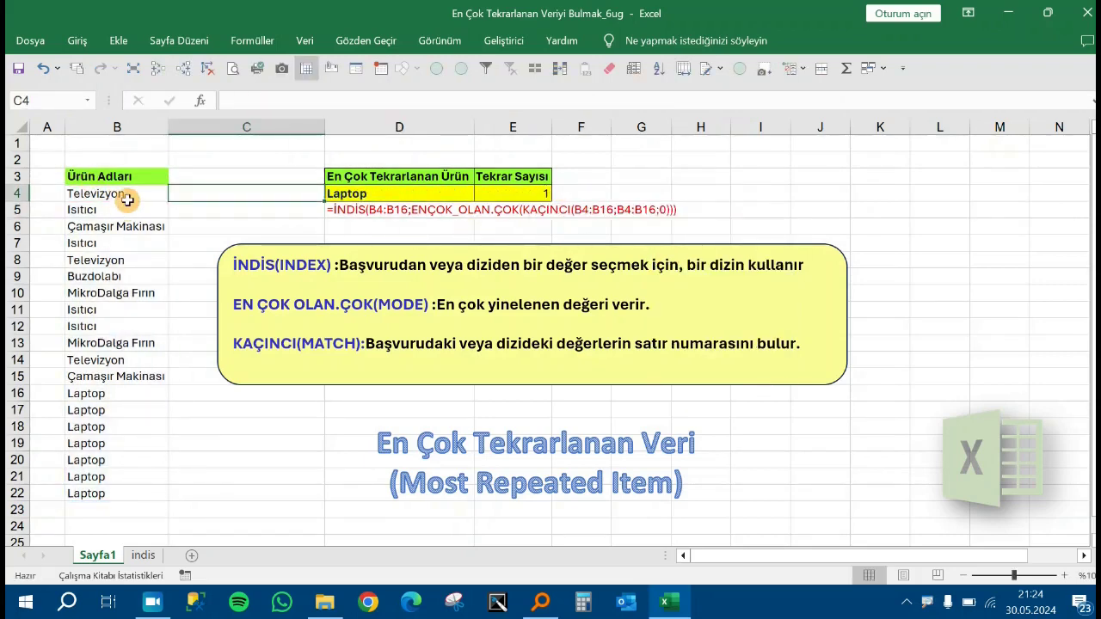
- Change E4's EĞERSAY range from B4:B16 to B4:B22 so it counts Laptop 7 times
{"action": "left_click_drag", "start_coordinate": [128, 200], "coordinate": [123, 491]}
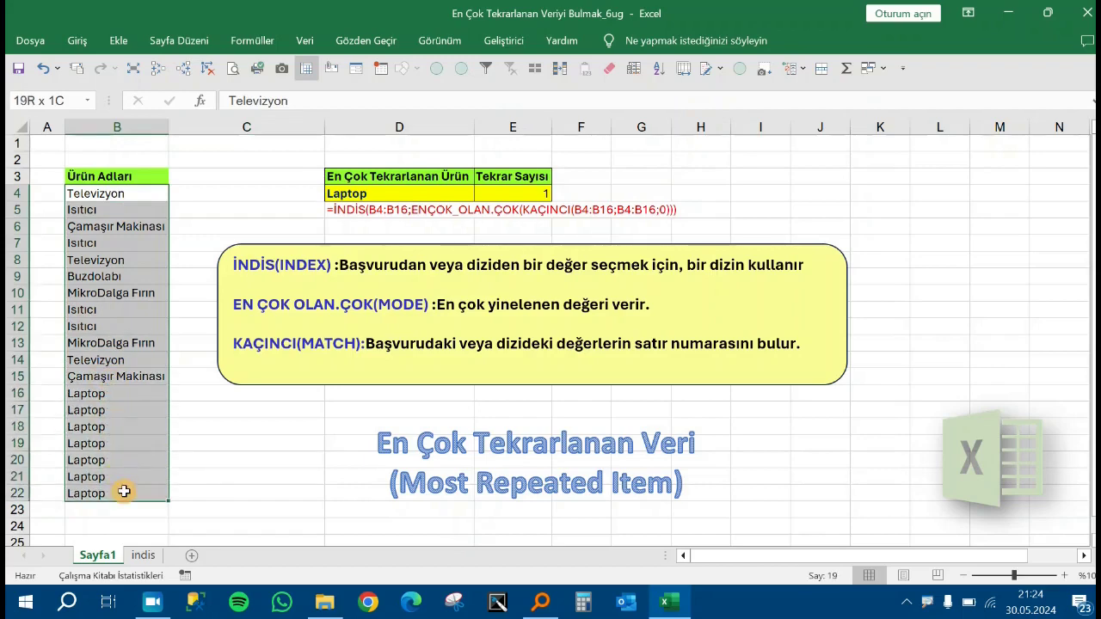
{"action": "left_click", "coordinate": [526, 194]}
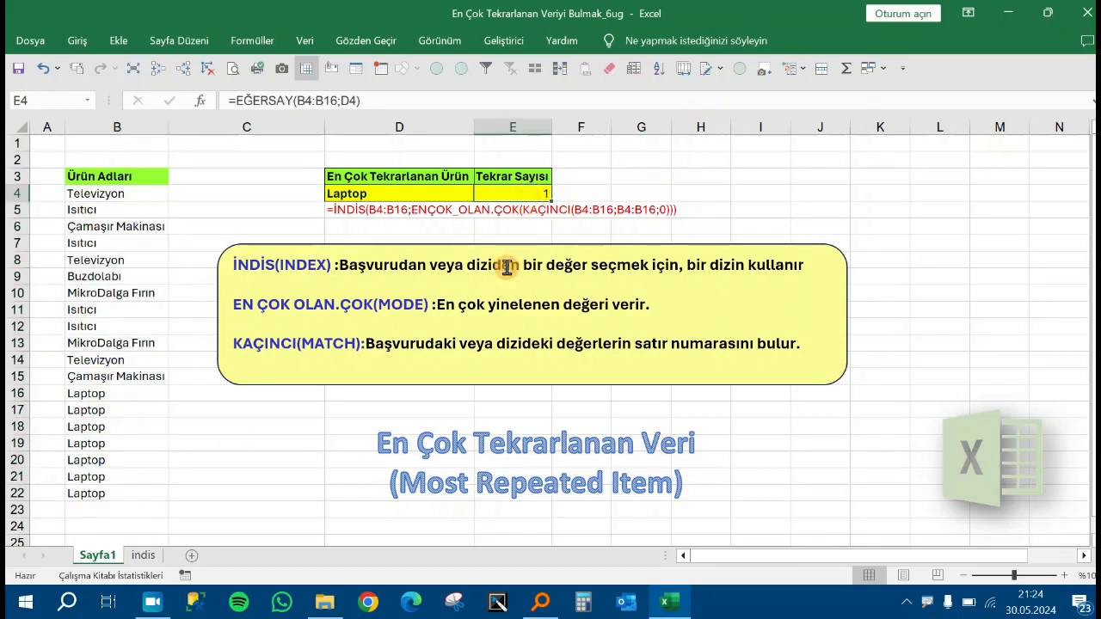
{"action": "key", "text": "F2"}
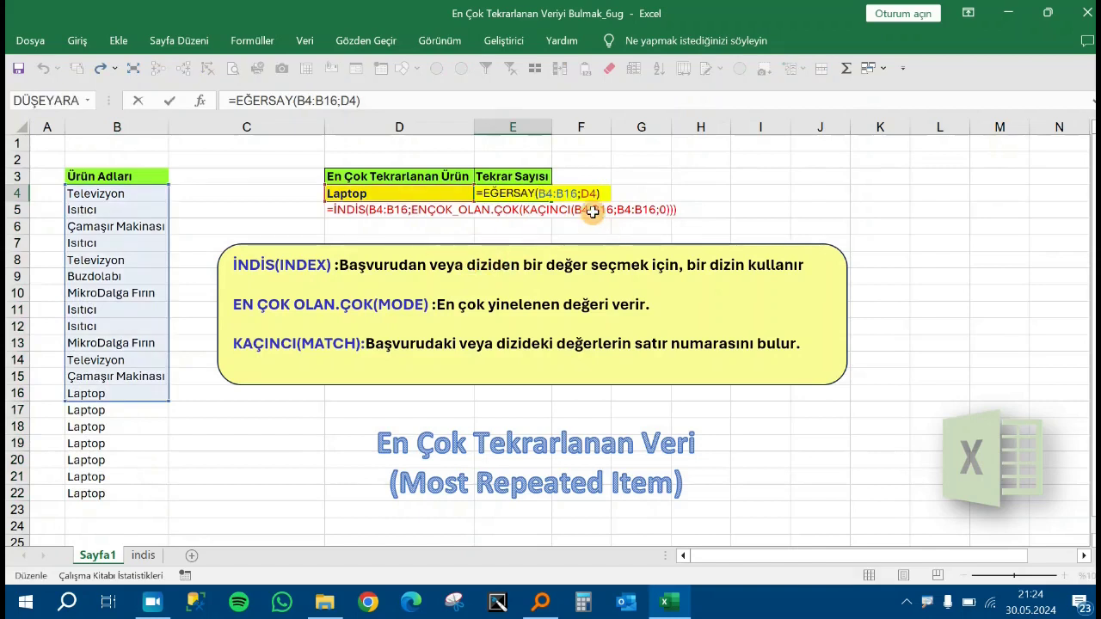
{"action": "left_click", "coordinate": [578, 193]}
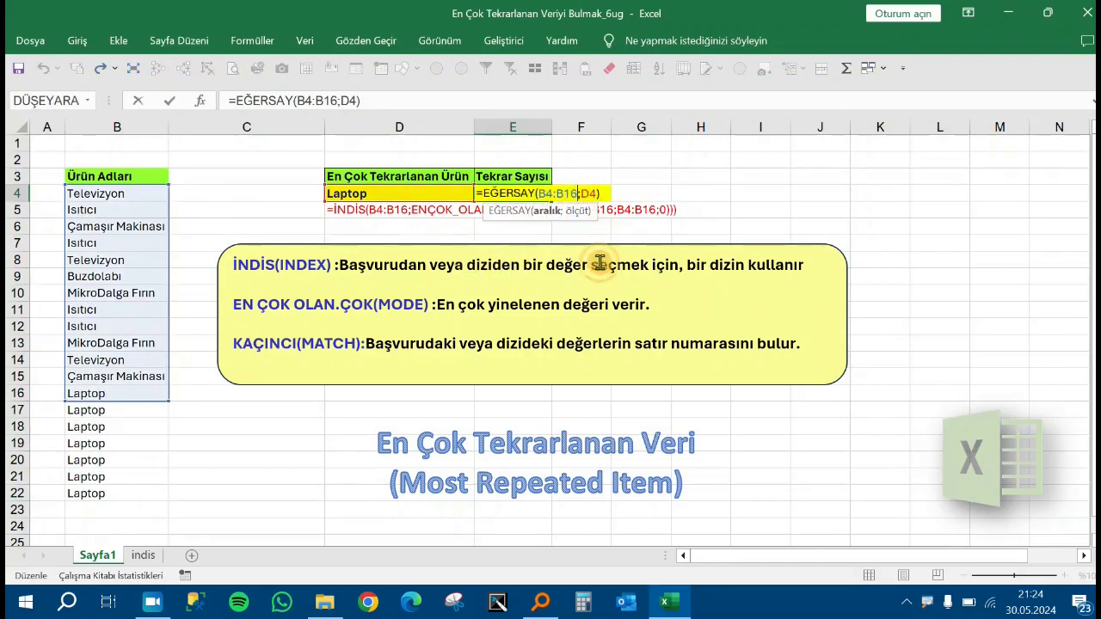
{"action": "key", "text": "BackSpace"}
{"action": "type", "text": "2"}
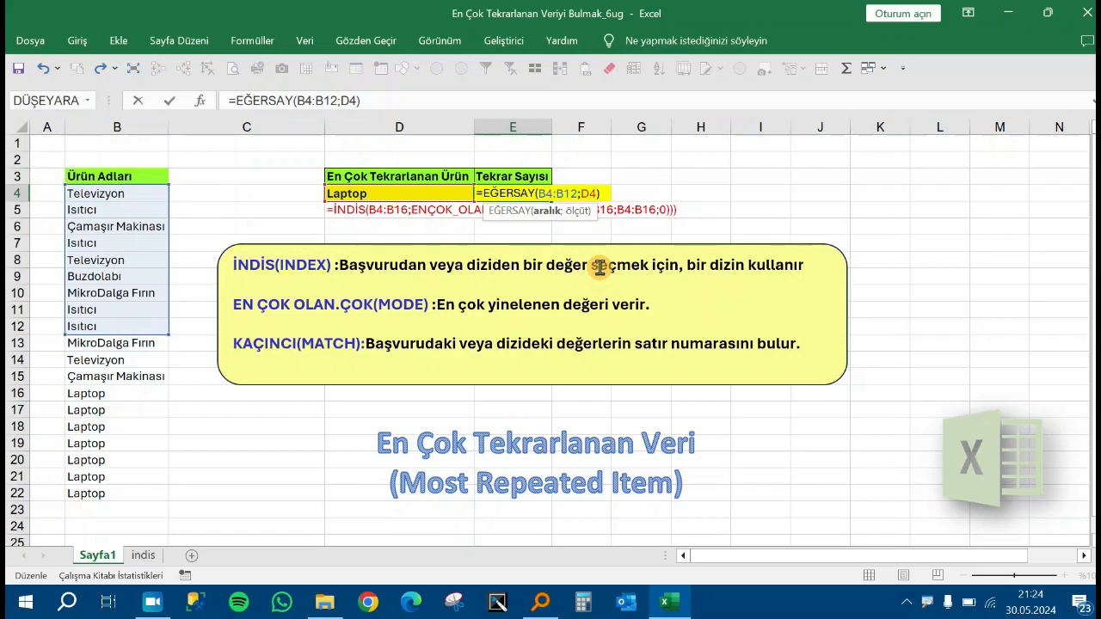
{"action": "key", "text": "BackSpace"}
{"action": "key", "text": "BackSpace"}
{"action": "type", "text": "22"}
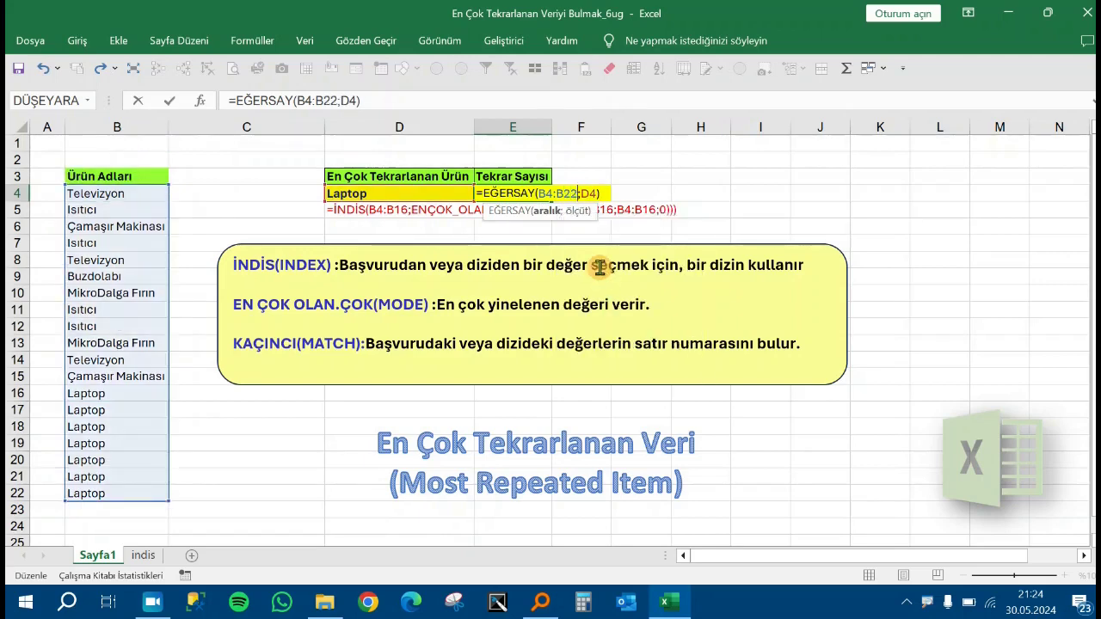
{"action": "key", "text": "Return"}
{"action": "key", "text": "Up"}
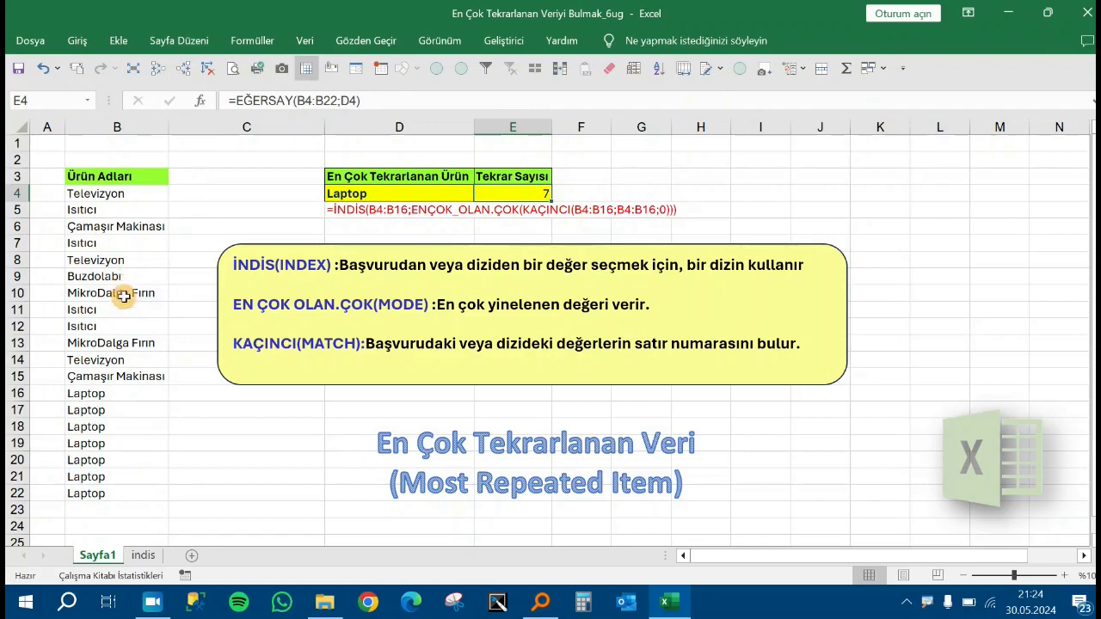
{"action": "left_click_drag", "start_coordinate": [115, 393], "coordinate": [113, 489]}
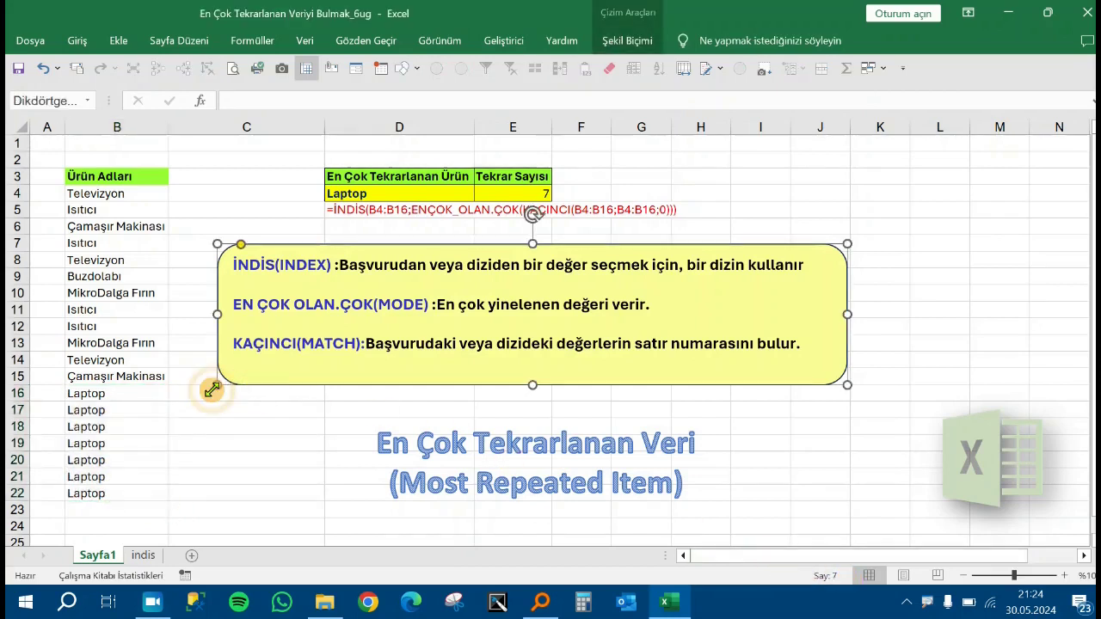
{"action": "left_click", "coordinate": [229, 425]}
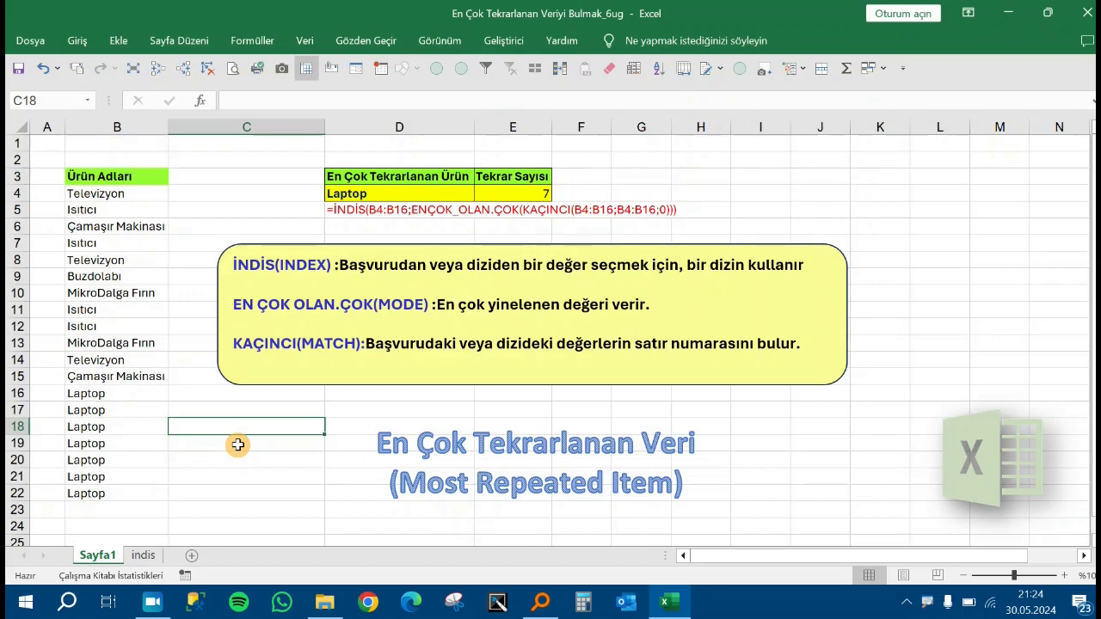
{"action": "left_click", "coordinate": [299, 160]}
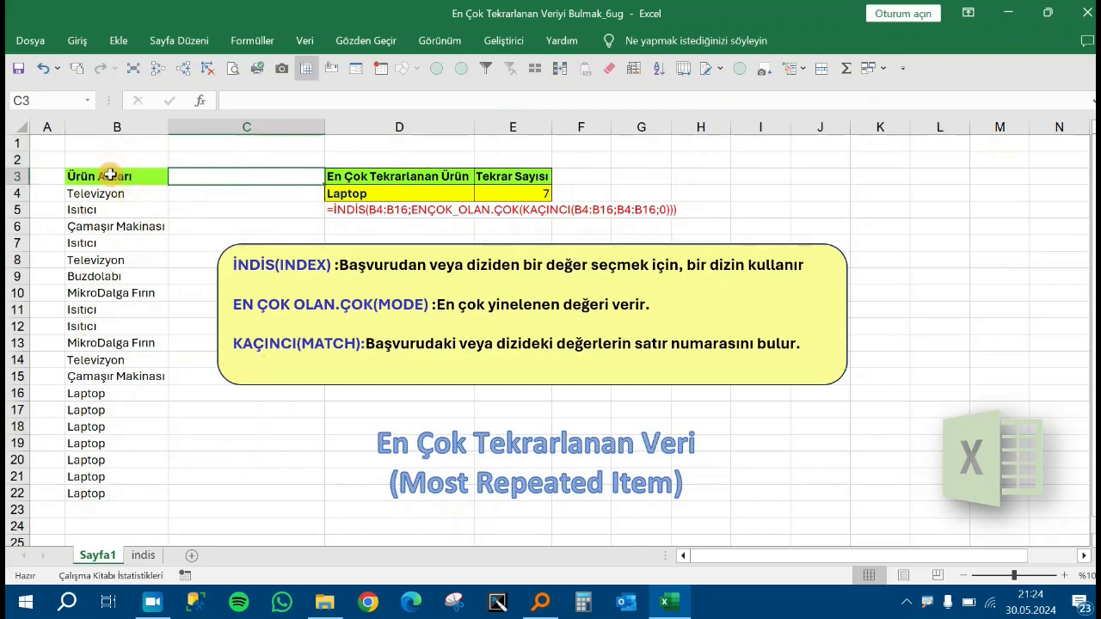
{"action": "left_click_drag", "start_coordinate": [108, 176], "coordinate": [120, 509]}
{"action": "left_click", "coordinate": [236, 459]}
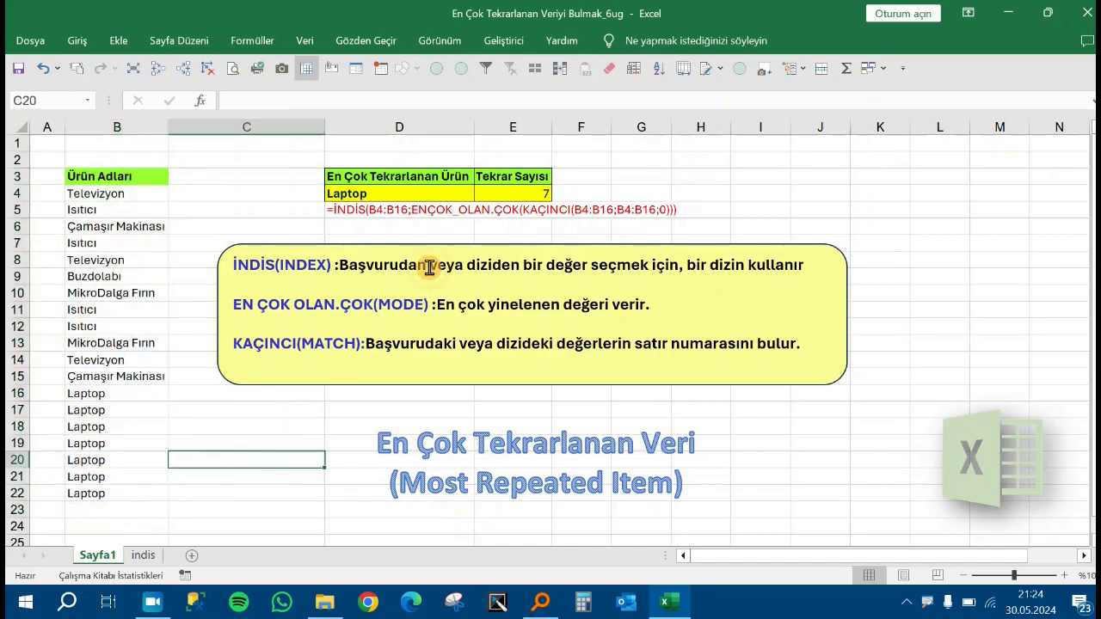
{"action": "left_click", "coordinate": [753, 199]}
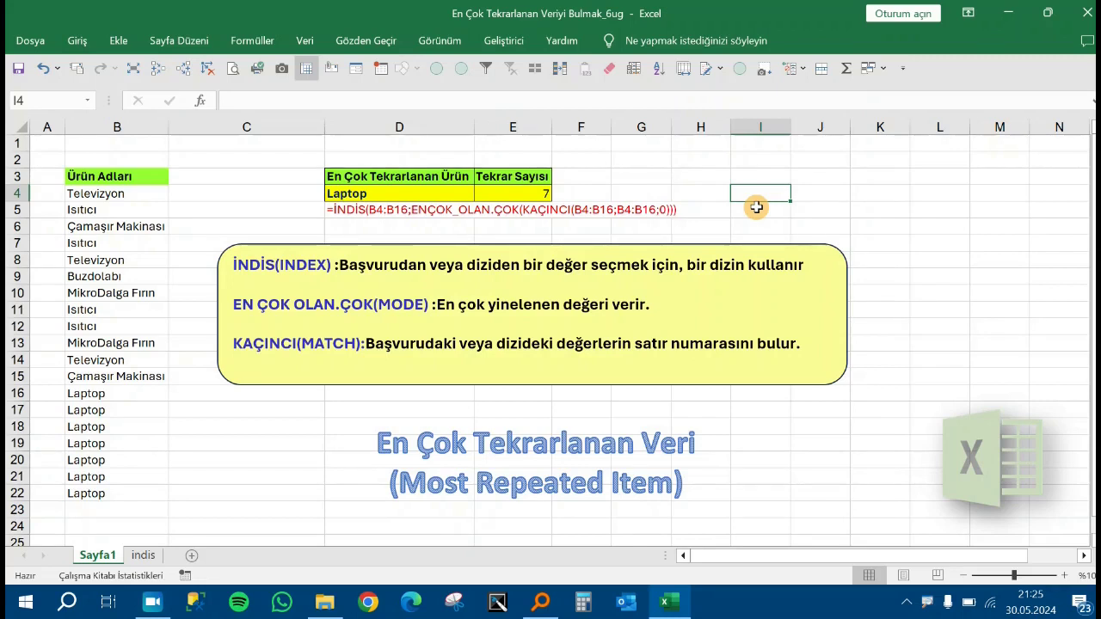
{"action": "left_click", "coordinate": [305, 199]}
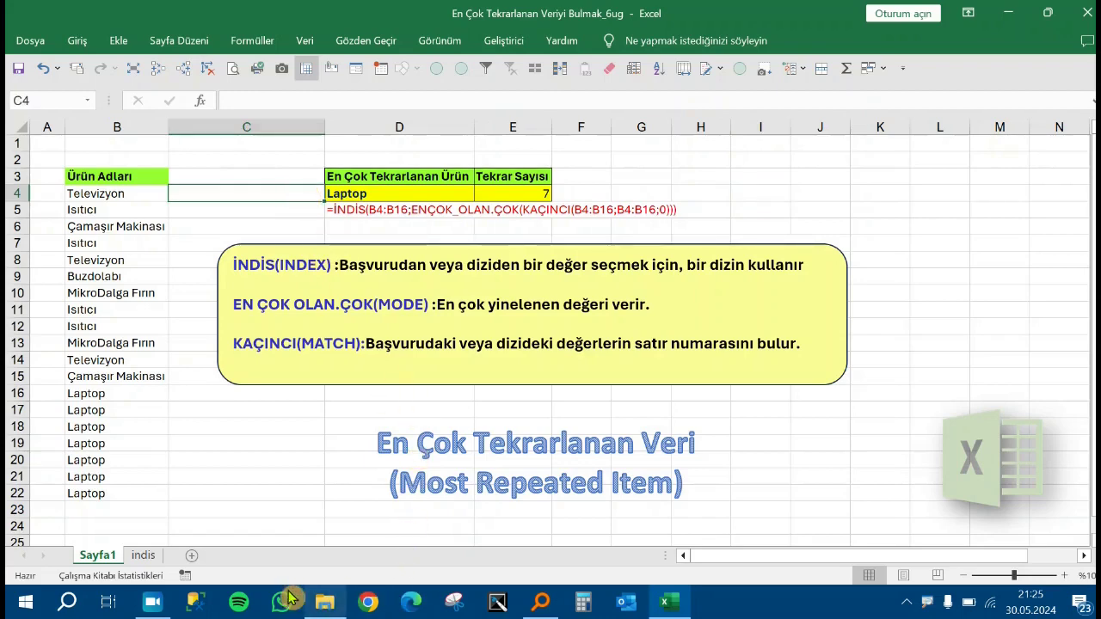